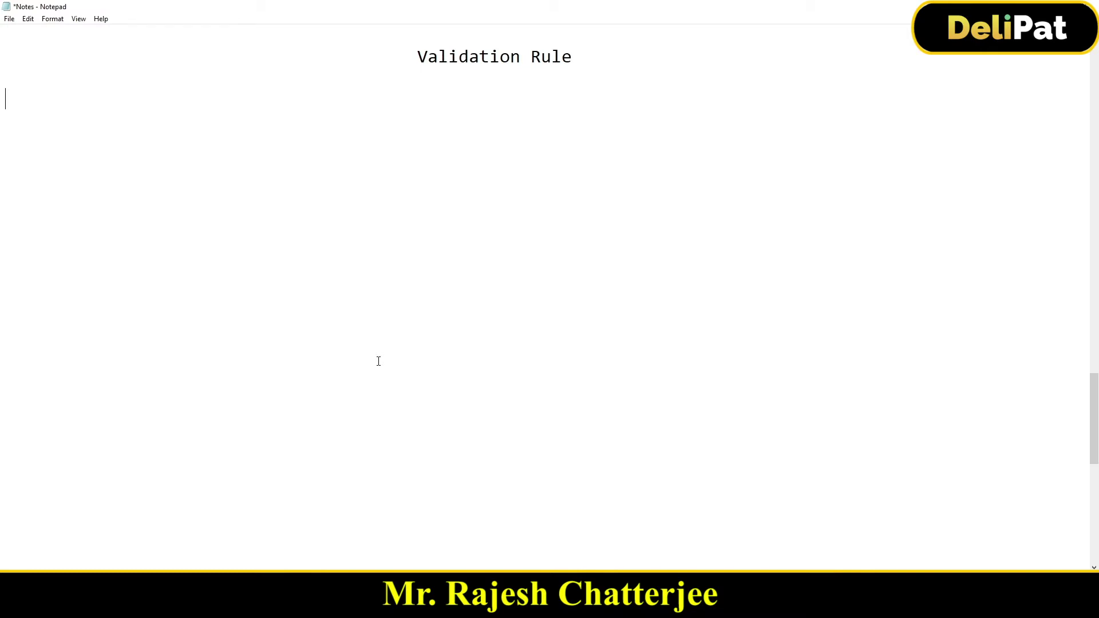
Switch to Salesforce in the browser, open a new opportunity form and enter a minus sign as the Amount.
{"action": "key", "text": "alt+Tab"}
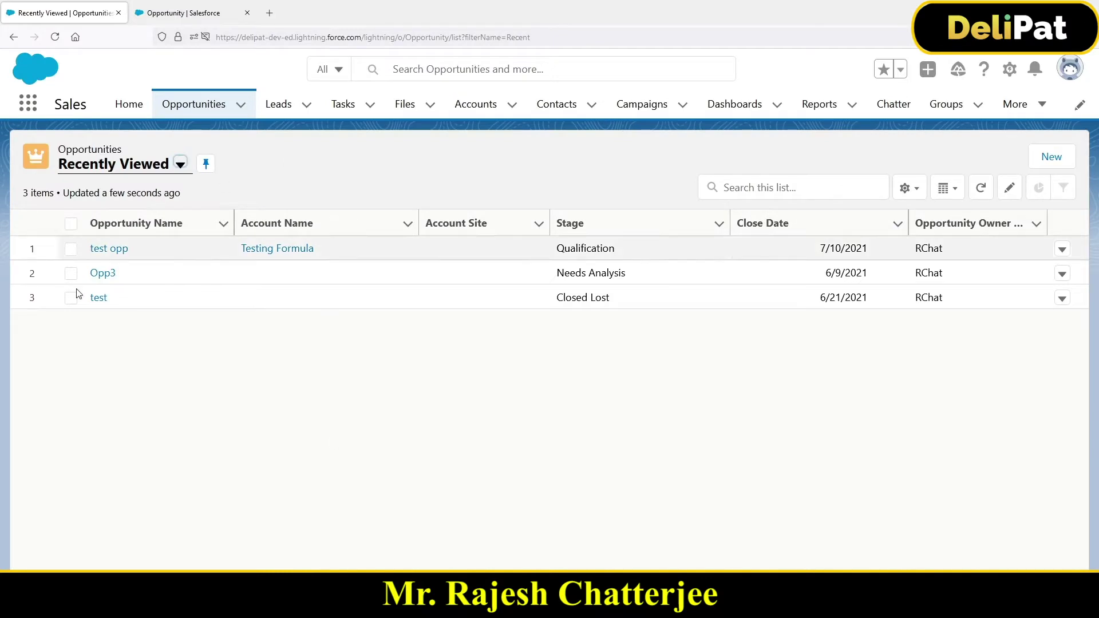
{"action": "left_click", "coordinate": [1060, 161]}
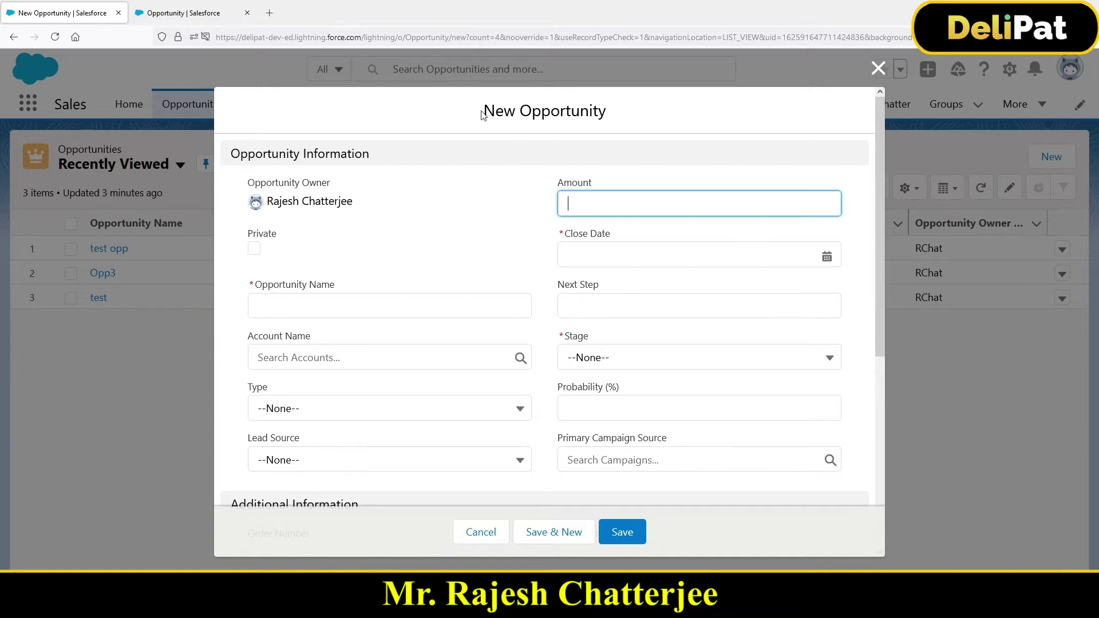
{"action": "left_click_drag", "start_coordinate": [482, 114], "coordinate": [590, 116]}
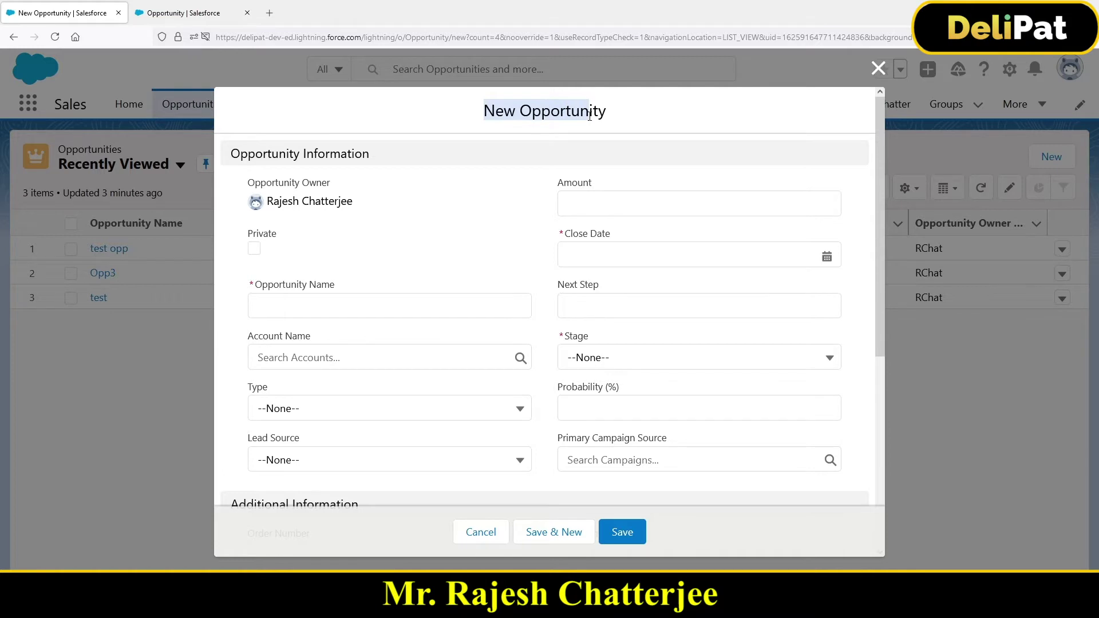
{"action": "left_click", "coordinate": [598, 202]}
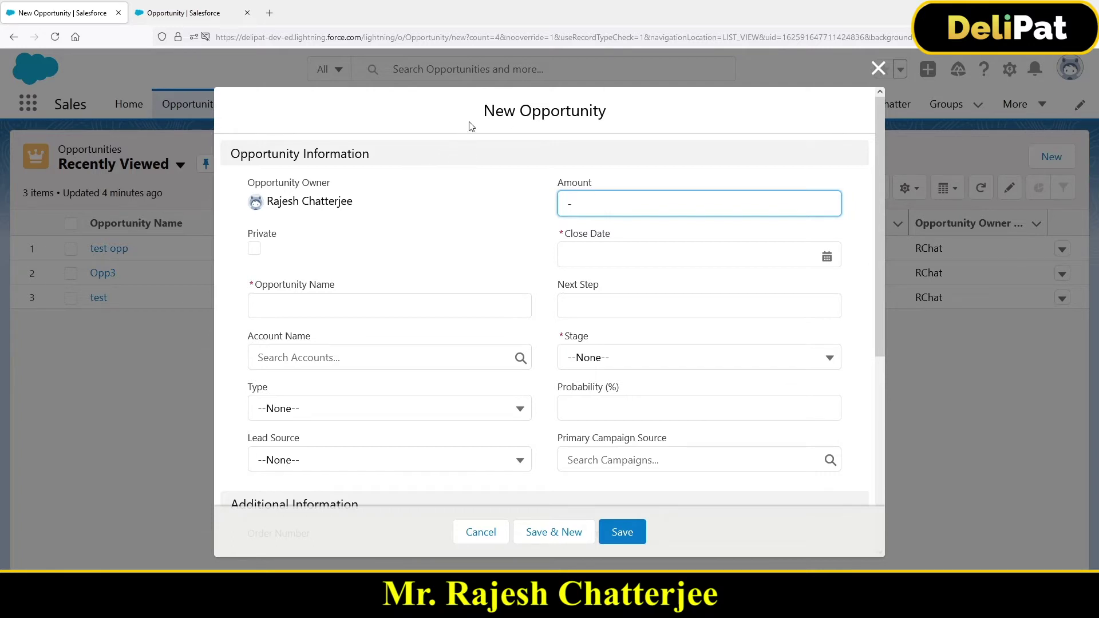
{"action": "left_click_drag", "start_coordinate": [482, 111], "coordinate": [580, 110]}
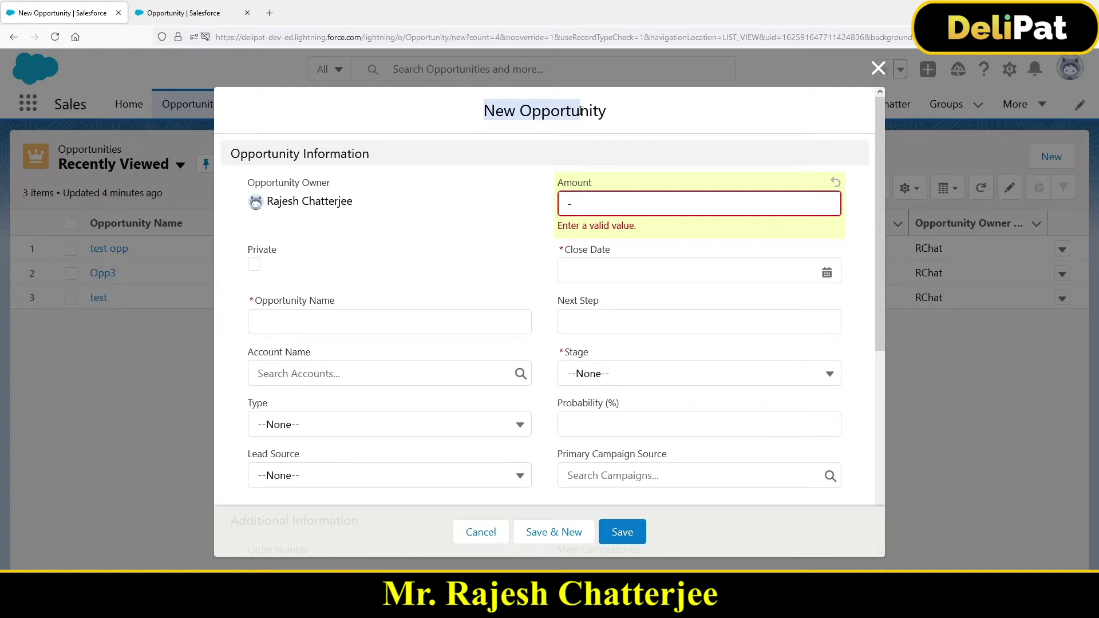
Examine the available Stage options, from Prospecting to Closed Lost, in the new opportunity form.
{"action": "left_click", "coordinate": [604, 381]}
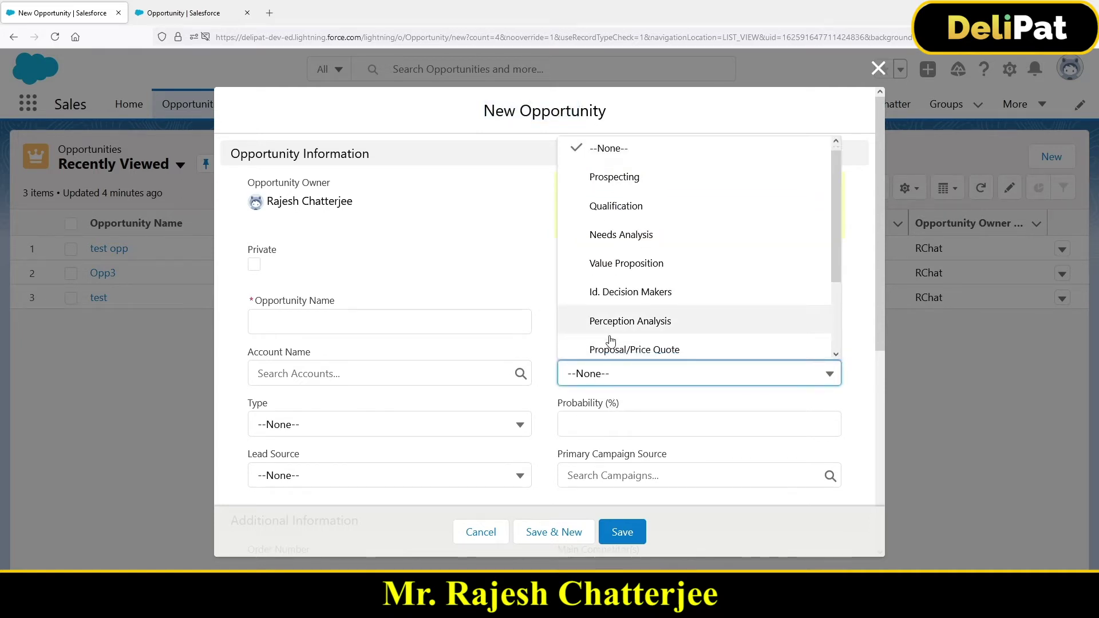
{"action": "scroll", "coordinate": [615, 333], "scroll_direction": "down", "scroll_amount": 2}
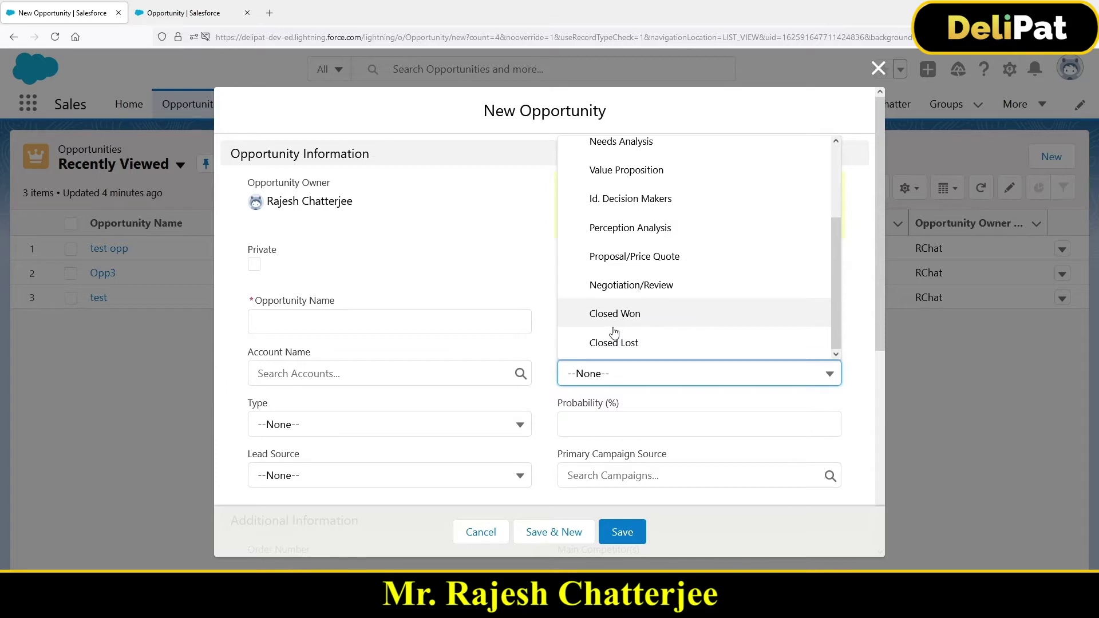
{"action": "scroll", "coordinate": [699, 315], "scroll_direction": "up", "scroll_amount": 3}
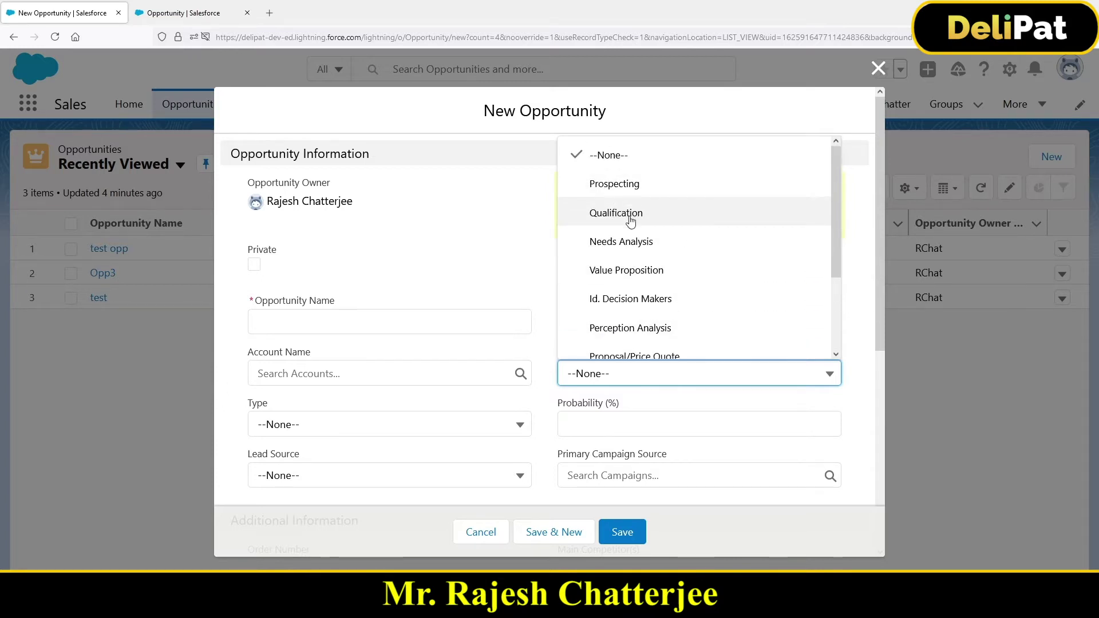
{"action": "scroll", "coordinate": [633, 321], "scroll_direction": "down", "scroll_amount": 3}
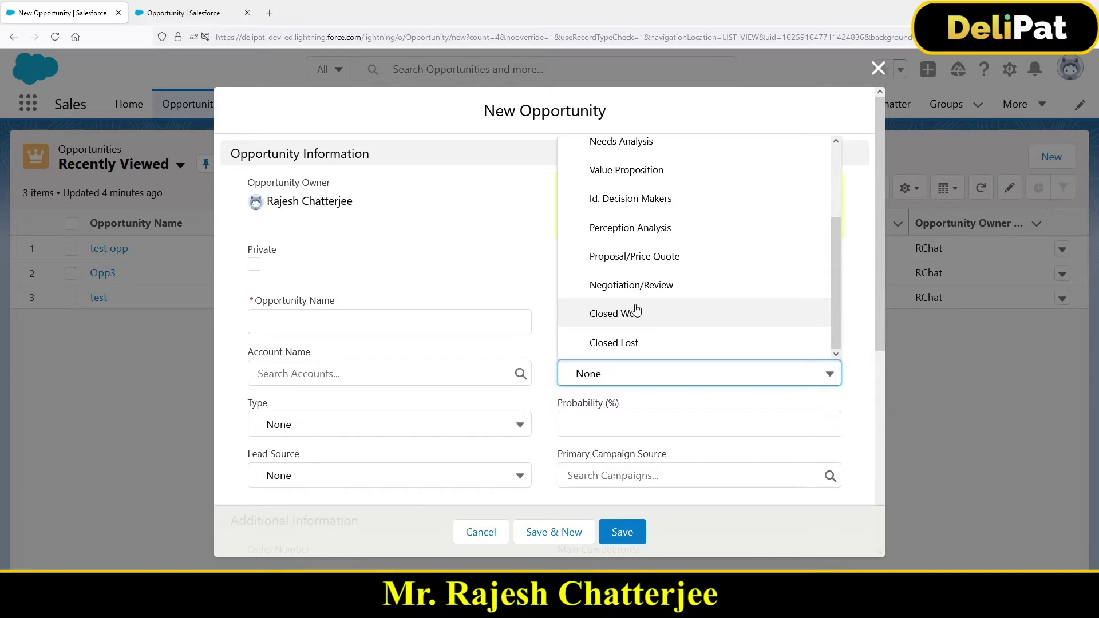
{"action": "left_click", "coordinate": [547, 333]}
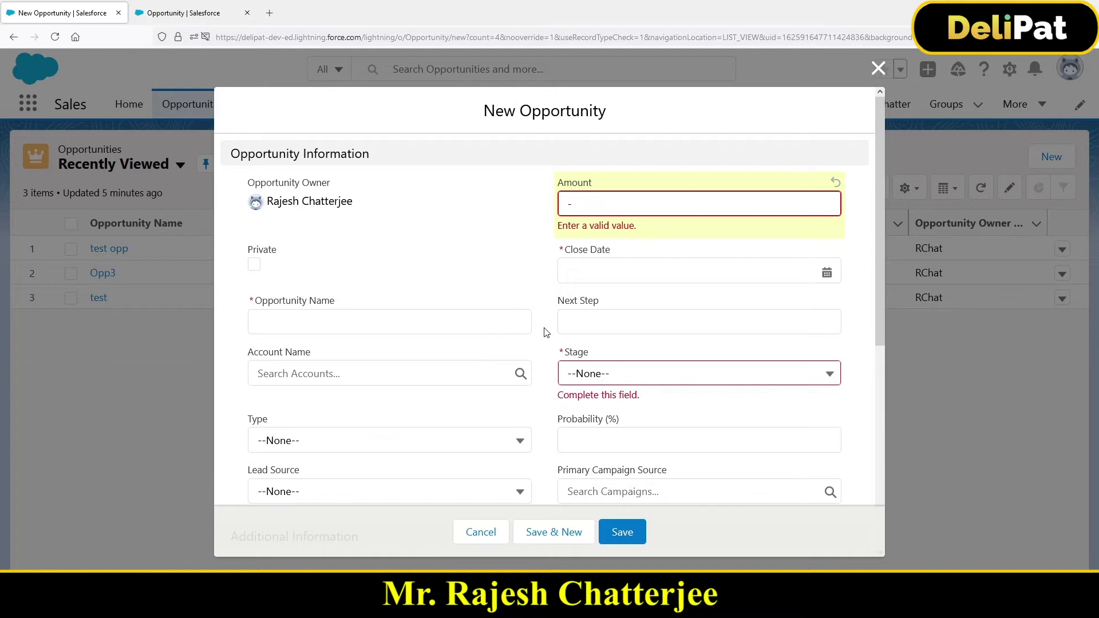
{"action": "left_click", "coordinate": [583, 366]}
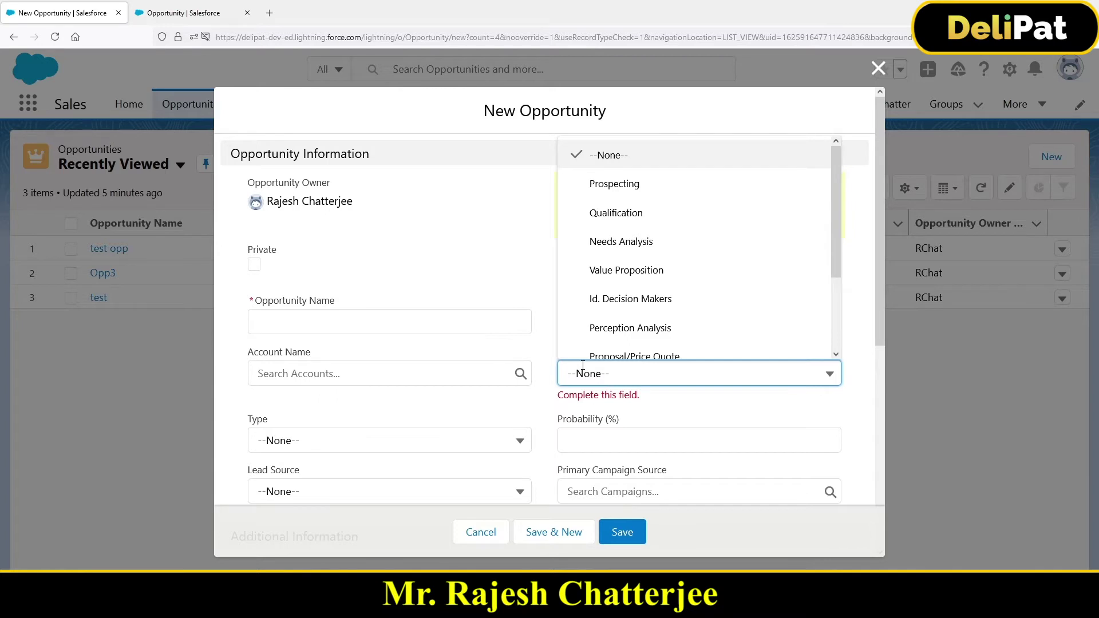
{"action": "scroll", "coordinate": [625, 344], "scroll_direction": "down", "scroll_amount": 2}
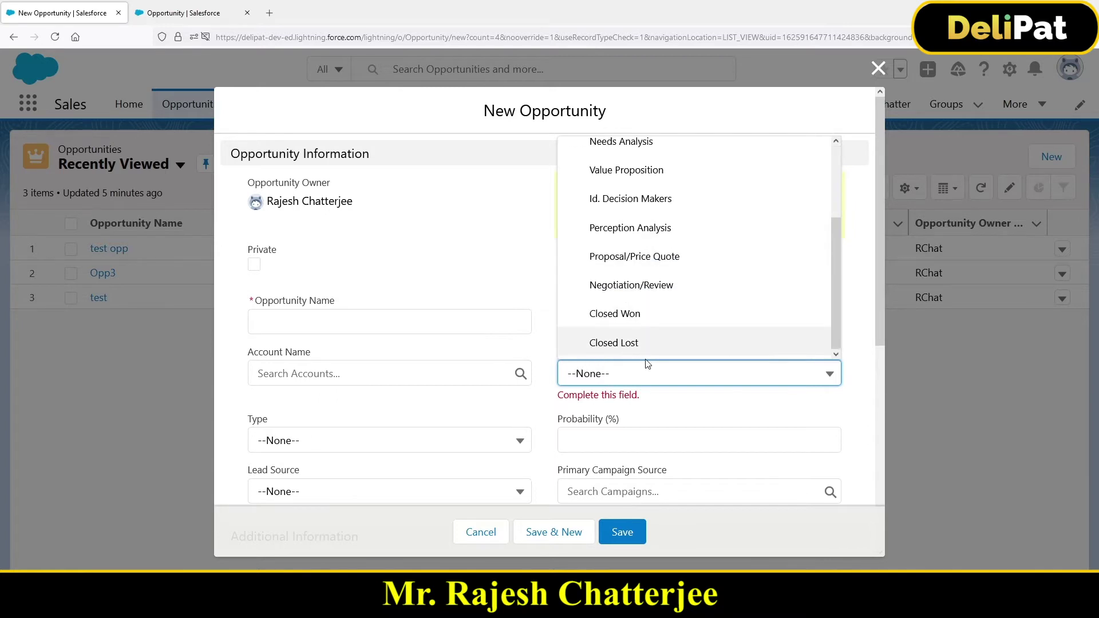
{"action": "left_click", "coordinate": [536, 417]}
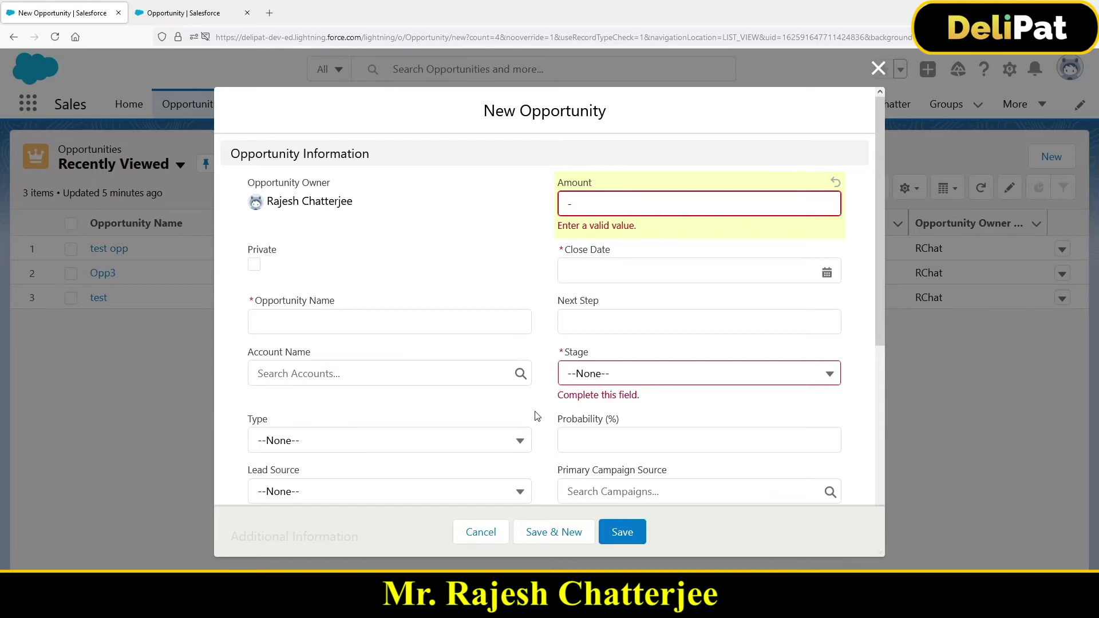
Discard the unsaved opportunity, then reopen a blank opportunity form and close it without saving.
{"action": "left_click_drag", "start_coordinate": [484, 110], "coordinate": [601, 113]}
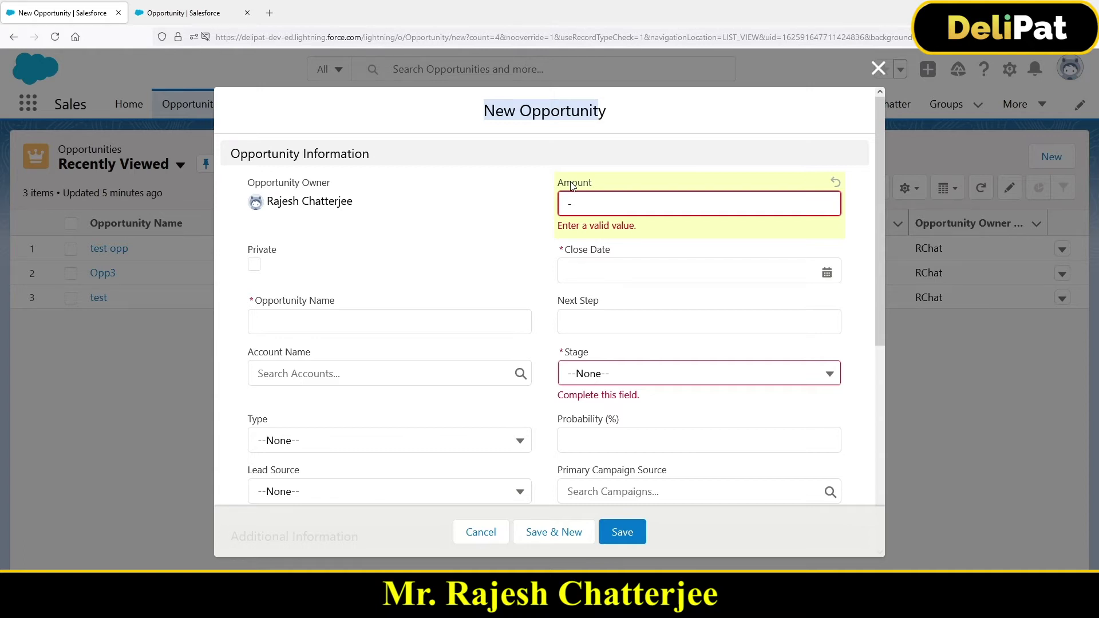
{"action": "double_click", "coordinate": [569, 204]}
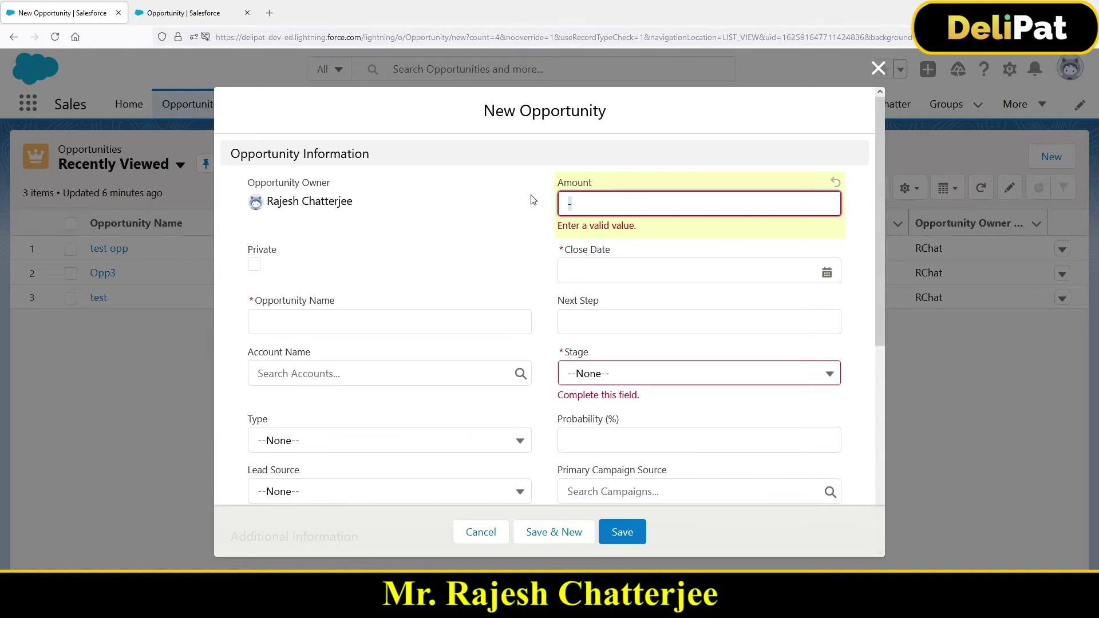
{"action": "left_click", "coordinate": [879, 69]}
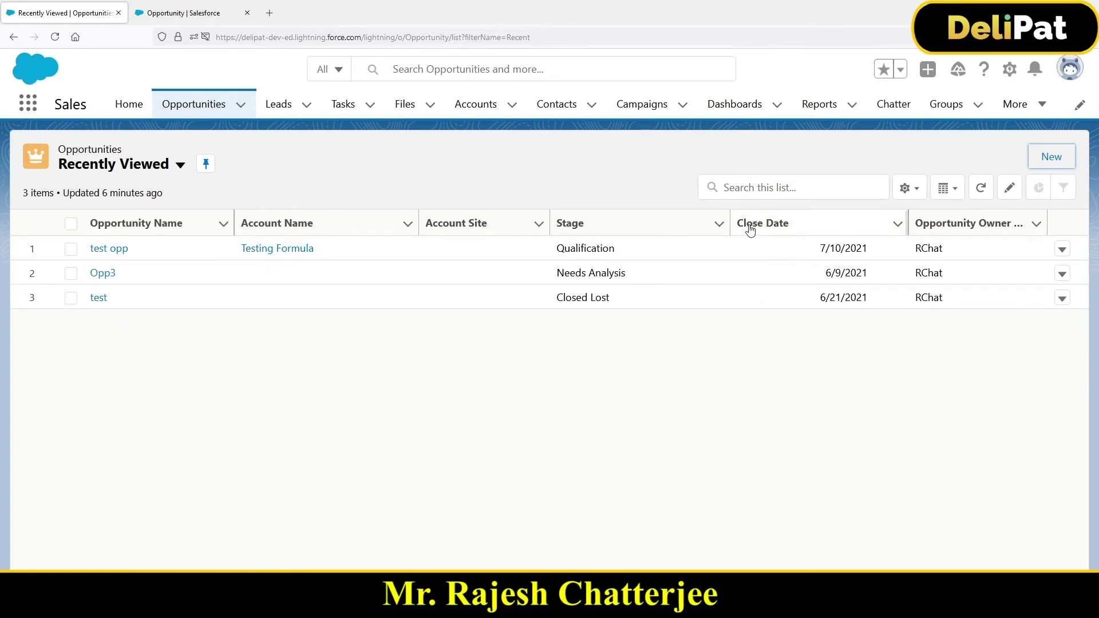
{"action": "left_click", "coordinate": [1044, 166]}
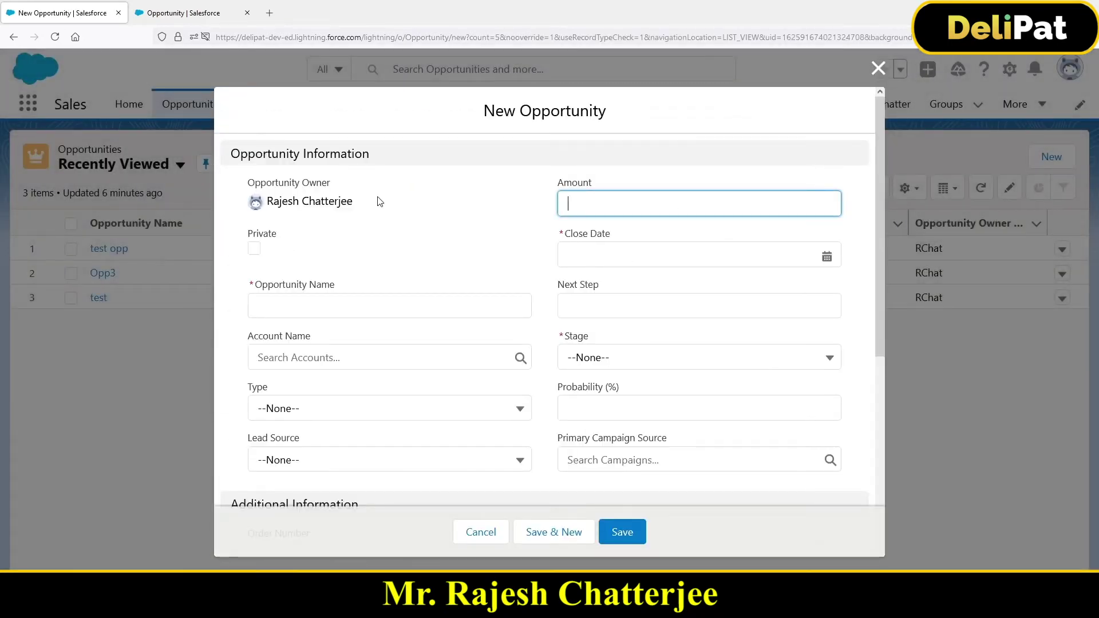
{"action": "left_click", "coordinate": [879, 68]}
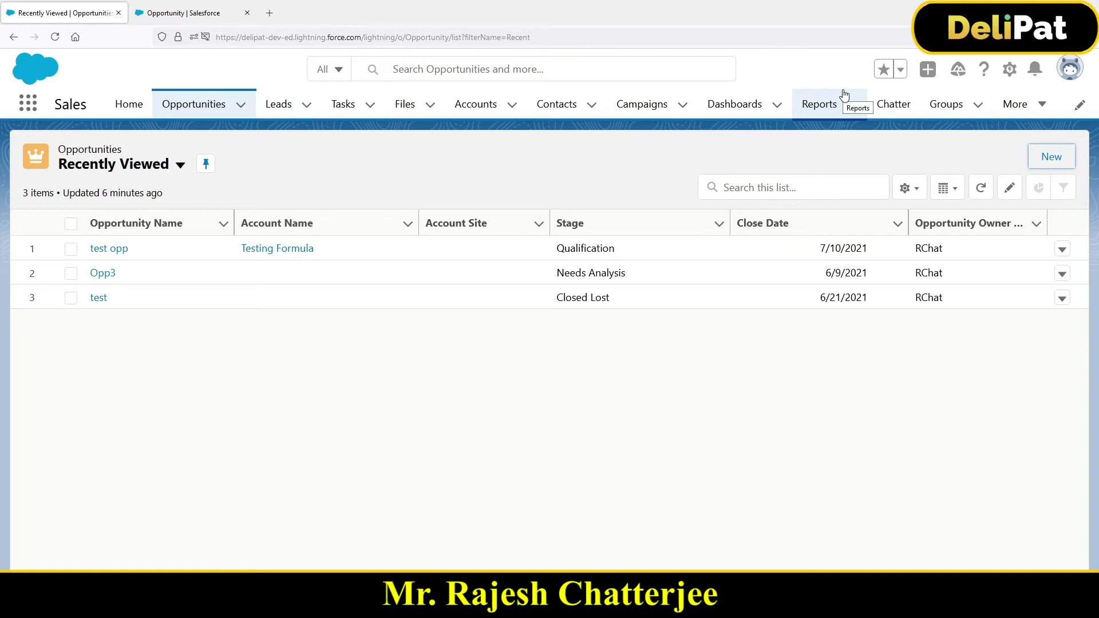
Open Setup's Object Manager in a new browser tab and close the old Opportunity setup tab.
{"action": "left_click", "coordinate": [1010, 73]}
{"action": "left_click", "coordinate": [984, 123]}
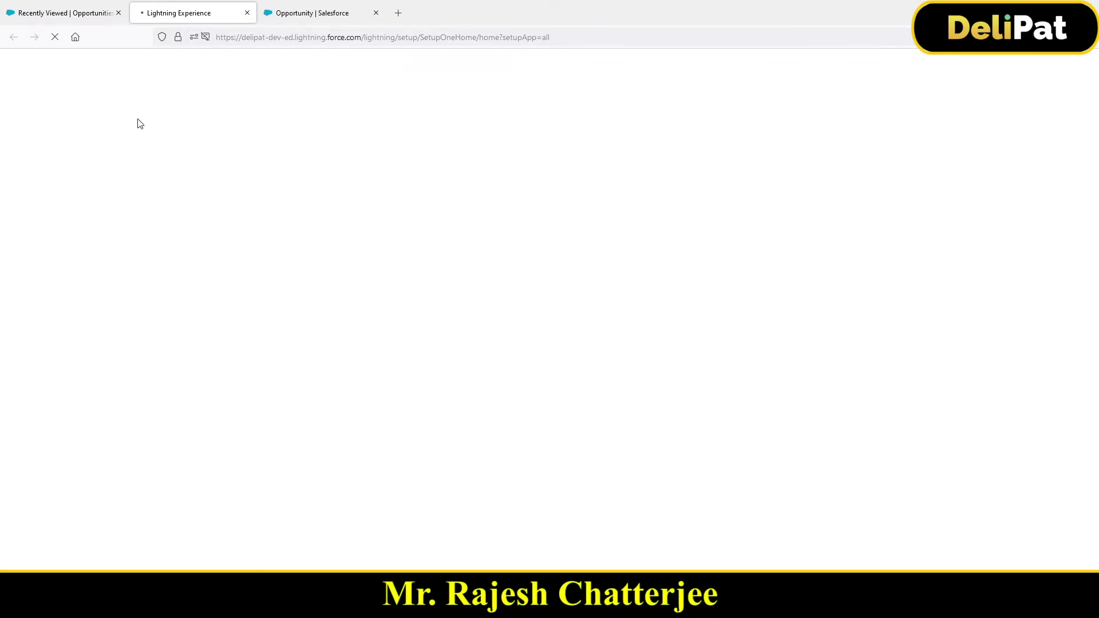
{"action": "left_click", "coordinate": [376, 13]}
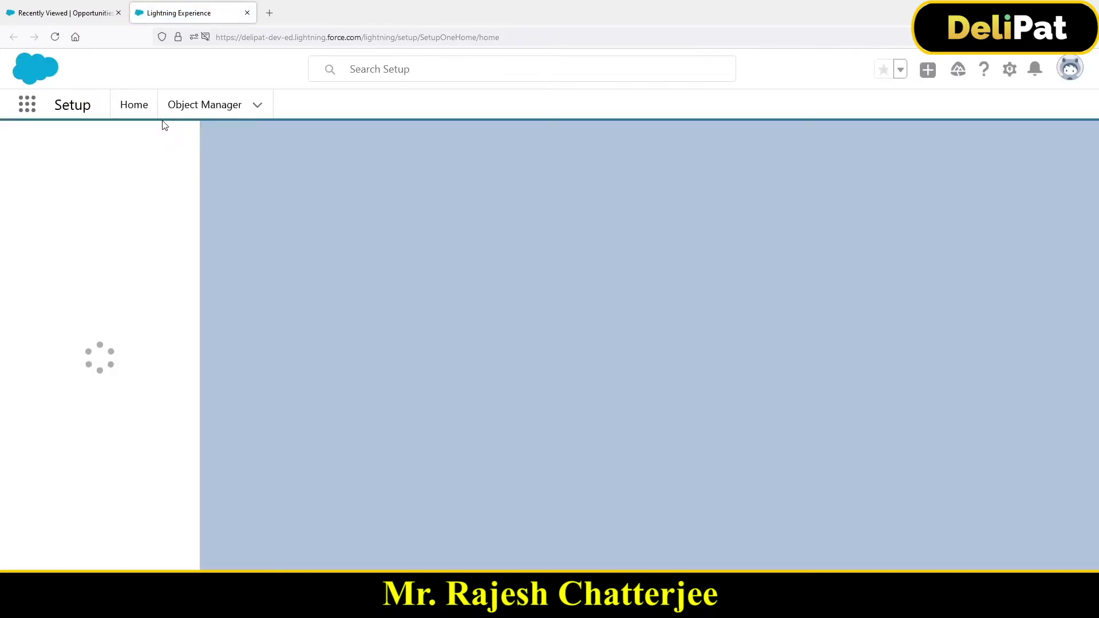
{"action": "left_click", "coordinate": [201, 106]}
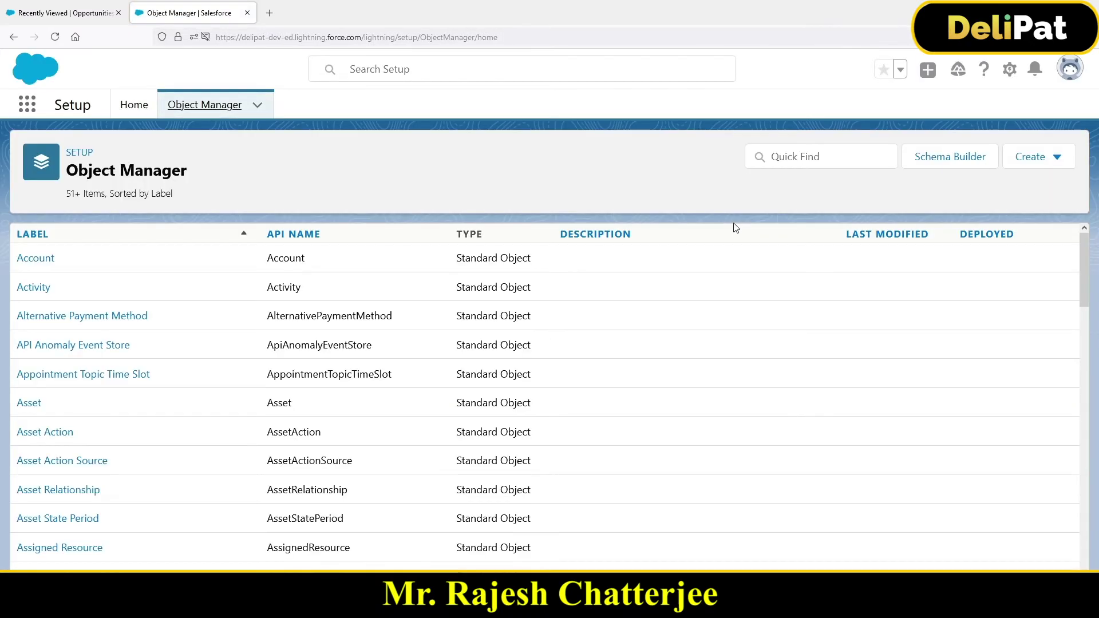
Find the Opportunity object by searching for "oppo" and open its validation rules.
{"action": "left_click", "coordinate": [806, 156]}
{"action": "type", "text": "oppo"}
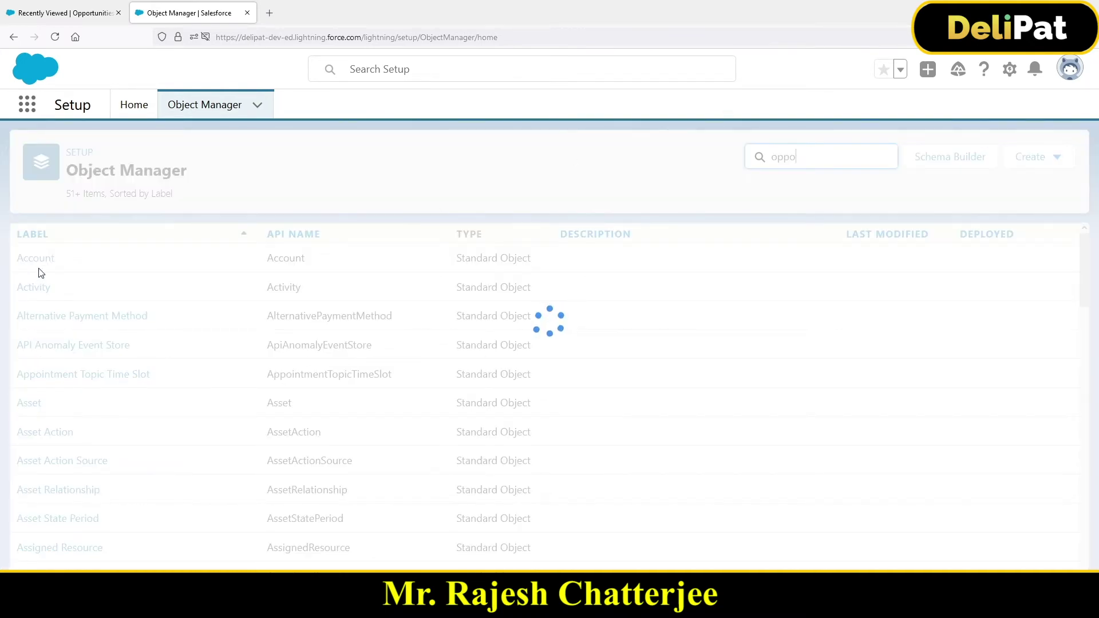
{"action": "left_click", "coordinate": [51, 258]}
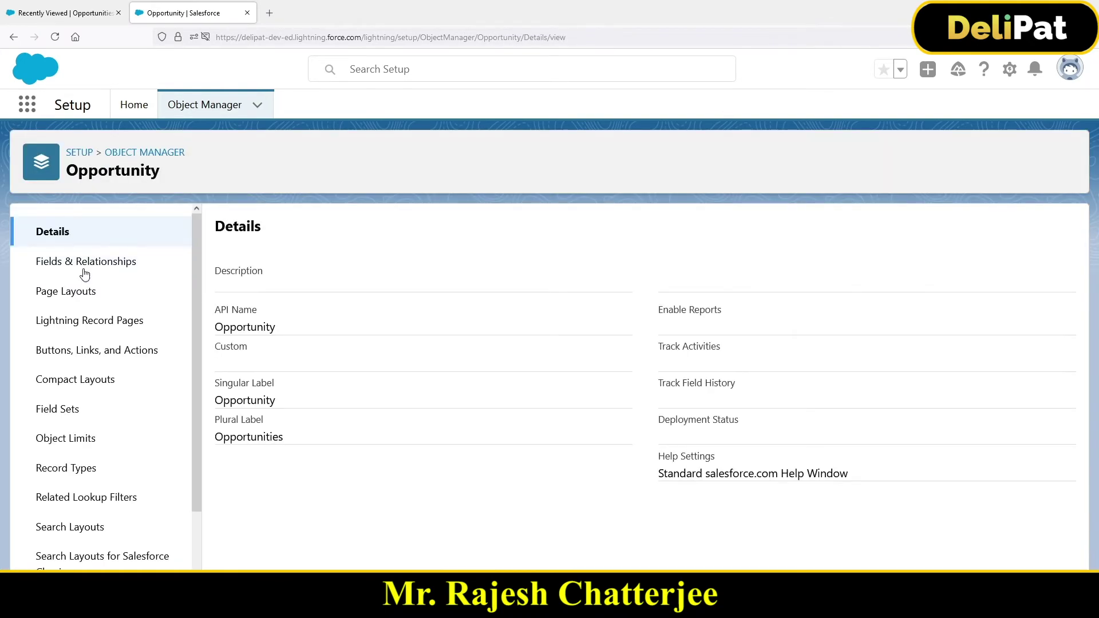
{"action": "scroll", "coordinate": [99, 422], "scroll_direction": "down", "scroll_amount": 2}
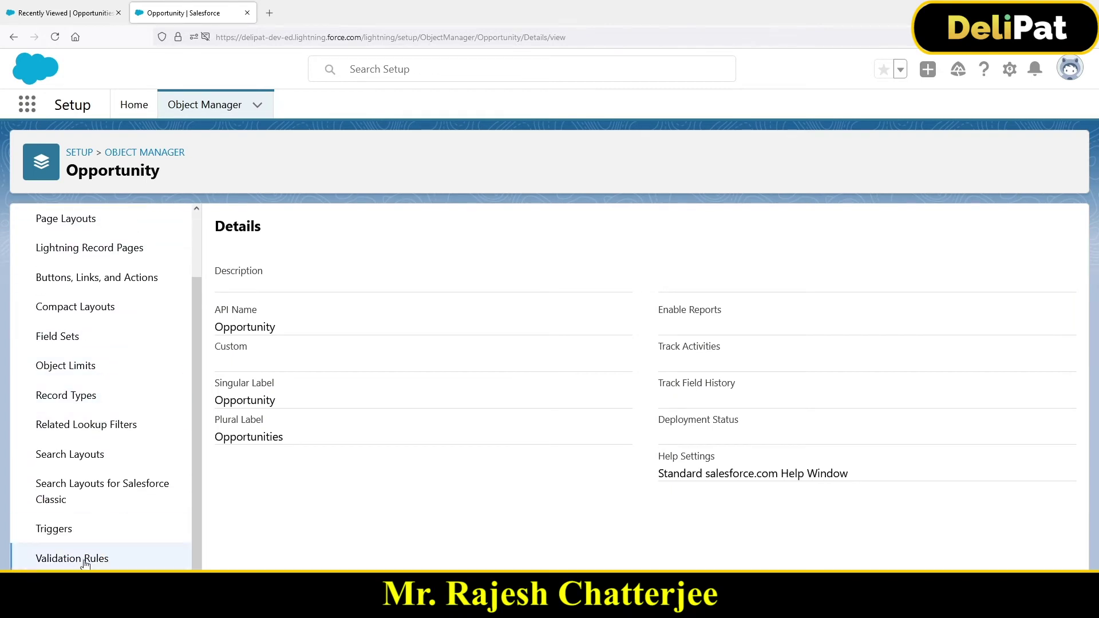
{"action": "left_click", "coordinate": [73, 559]}
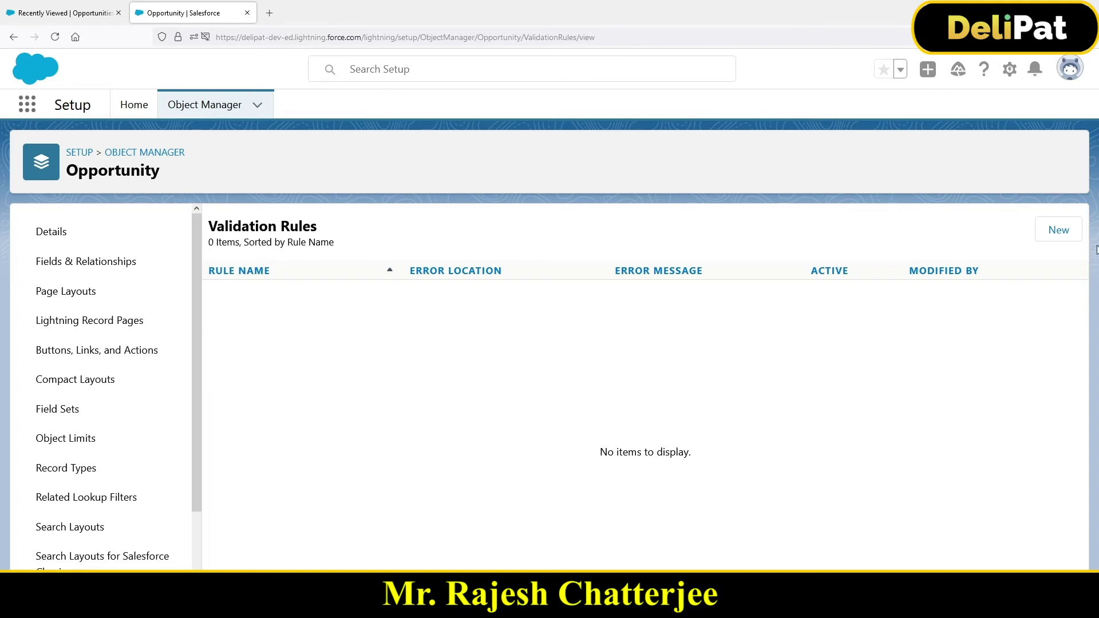
Start a new validation rule on Opportunity and name it Amount_Should_not_be_in_Negative.
{"action": "left_click", "coordinate": [1048, 240]}
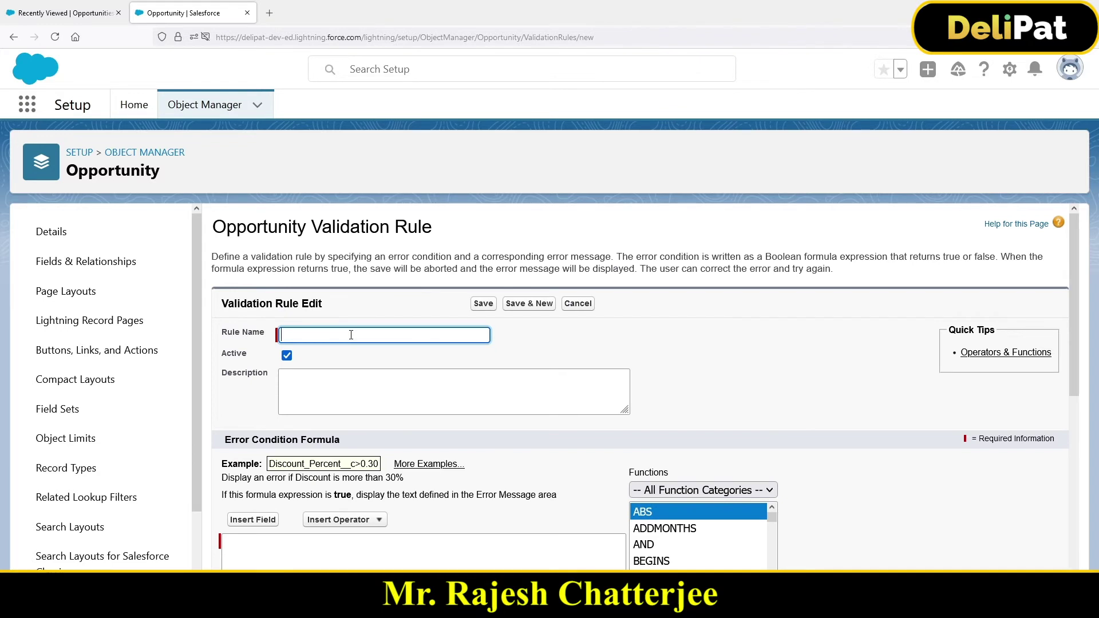
{"action": "left_click", "coordinate": [351, 335]}
{"action": "left_click", "coordinate": [338, 350]}
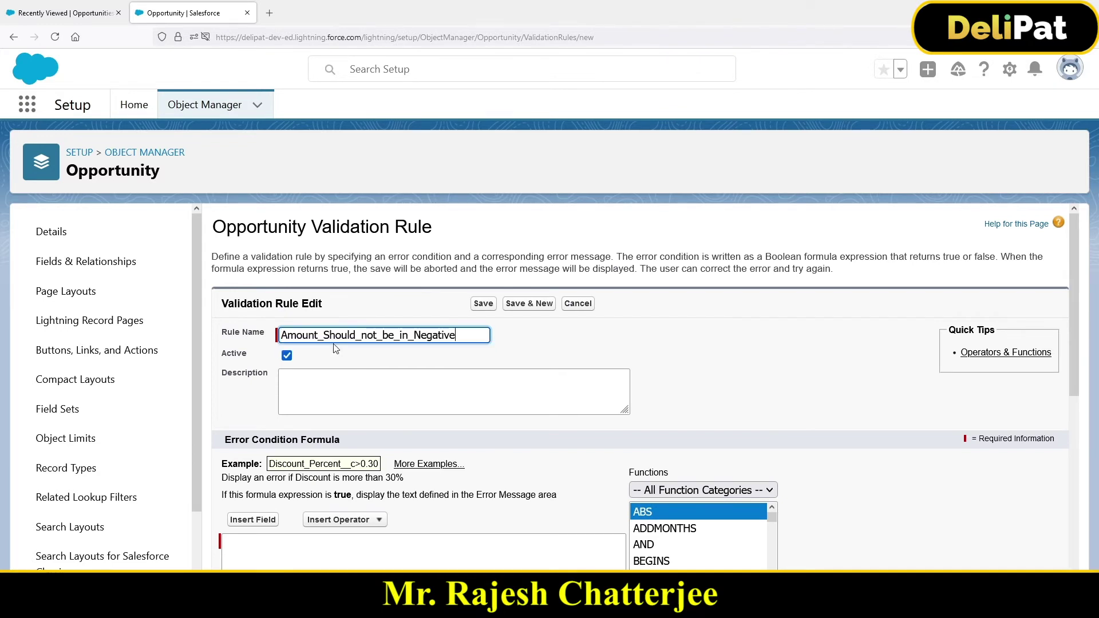
{"action": "left_click_drag", "start_coordinate": [289, 340], "coordinate": [472, 339]}
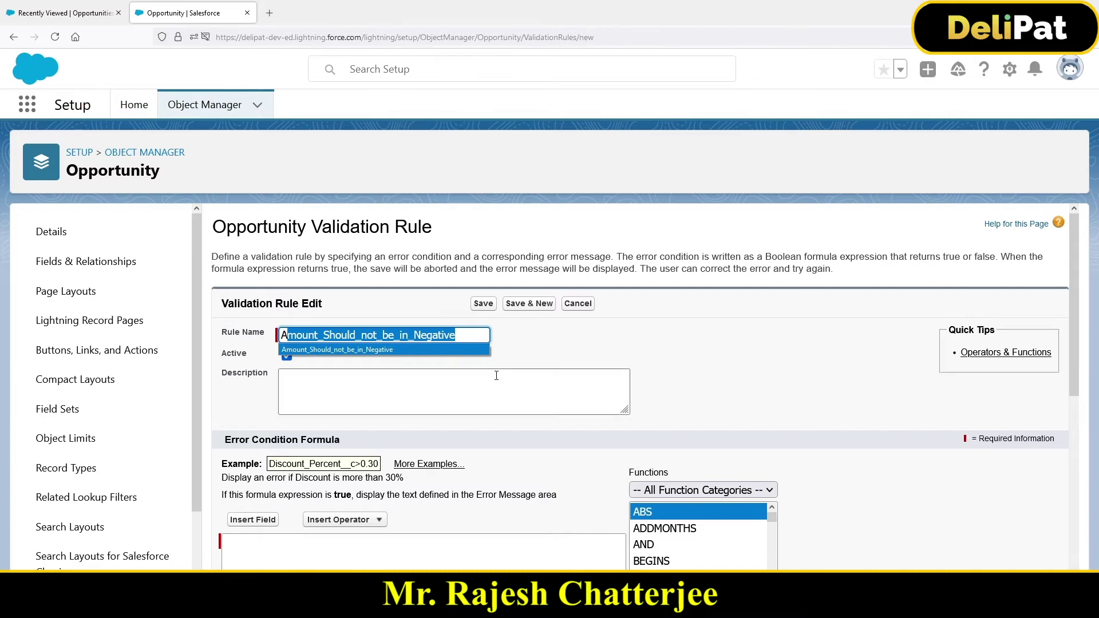
{"action": "left_click", "coordinate": [469, 388]}
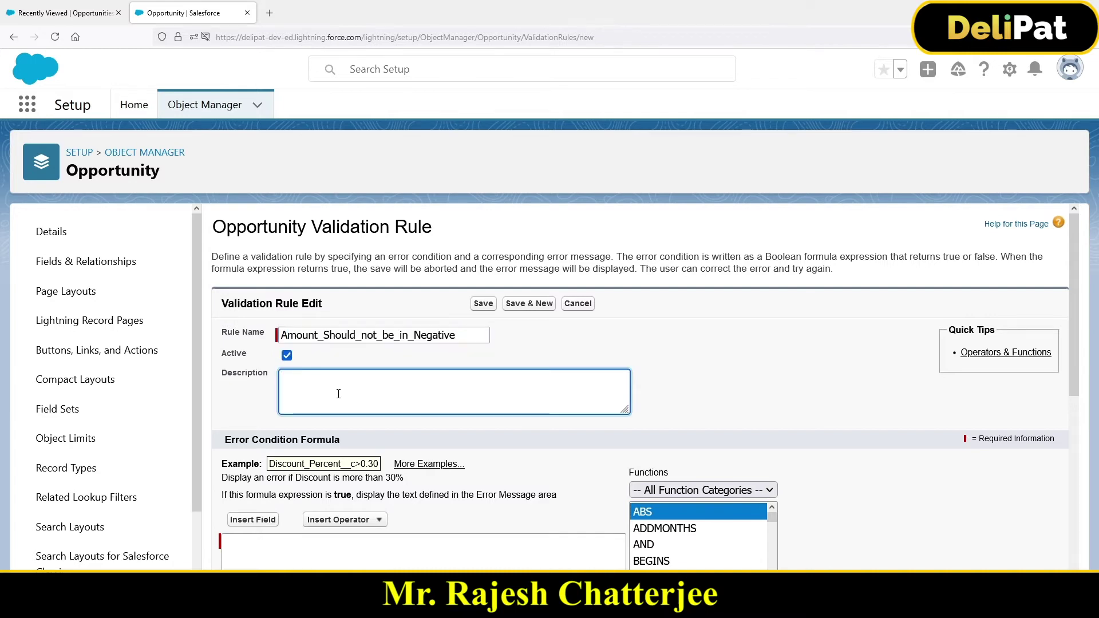
Examine the functions available for the rule's error condition formula, through to the end of the list.
{"action": "scroll", "coordinate": [339, 394], "scroll_direction": "down", "scroll_amount": 2}
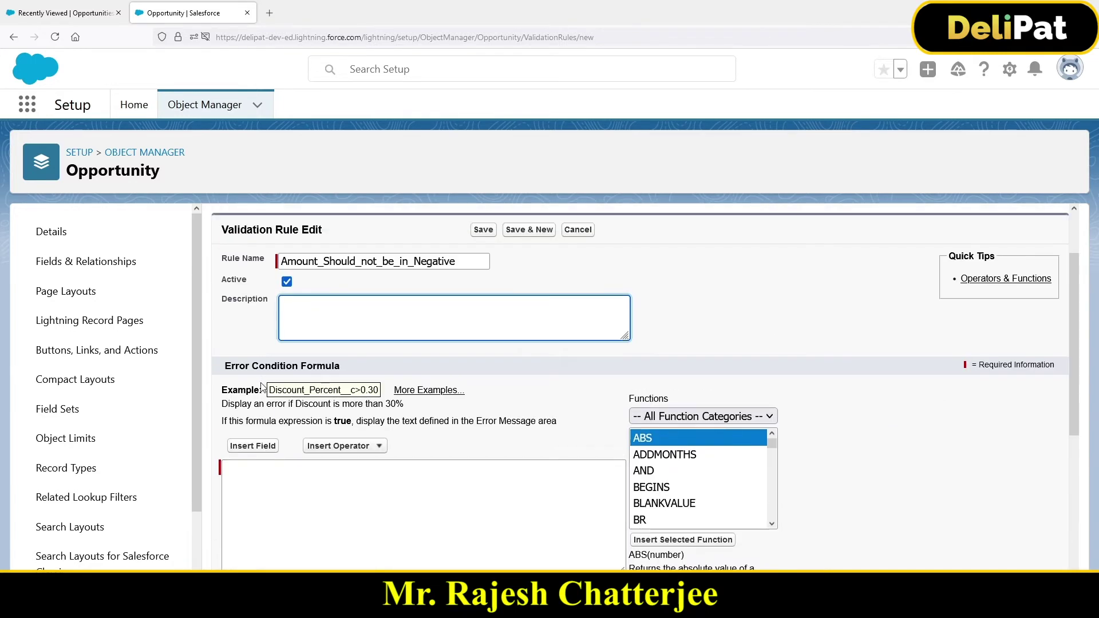
{"action": "left_click", "coordinate": [263, 504]}
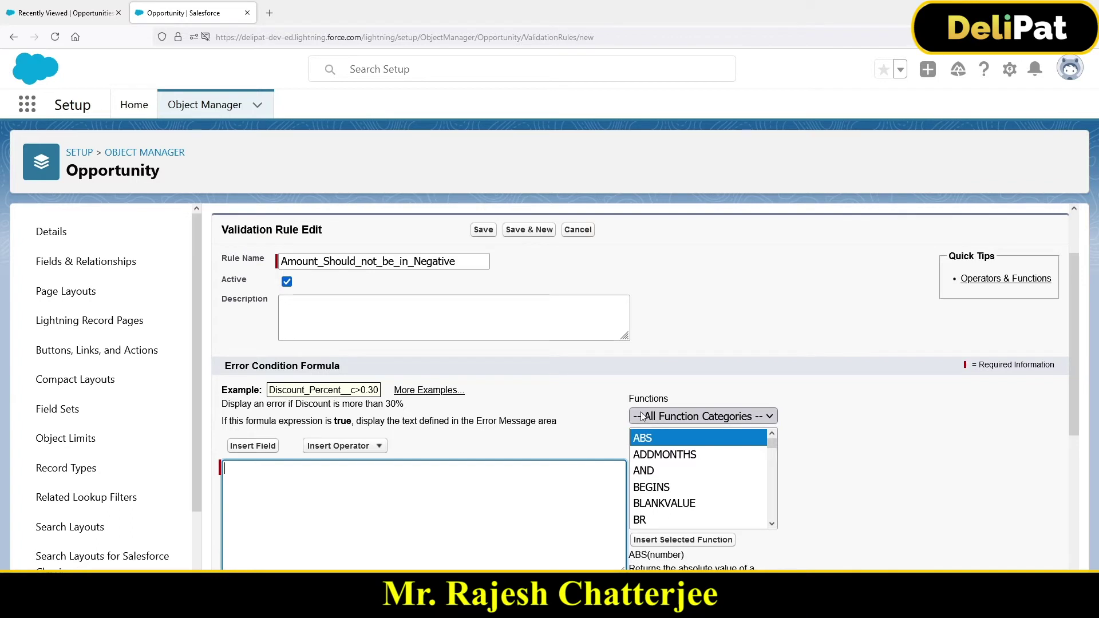
{"action": "left_click_drag", "start_coordinate": [634, 399], "coordinate": [671, 400]}
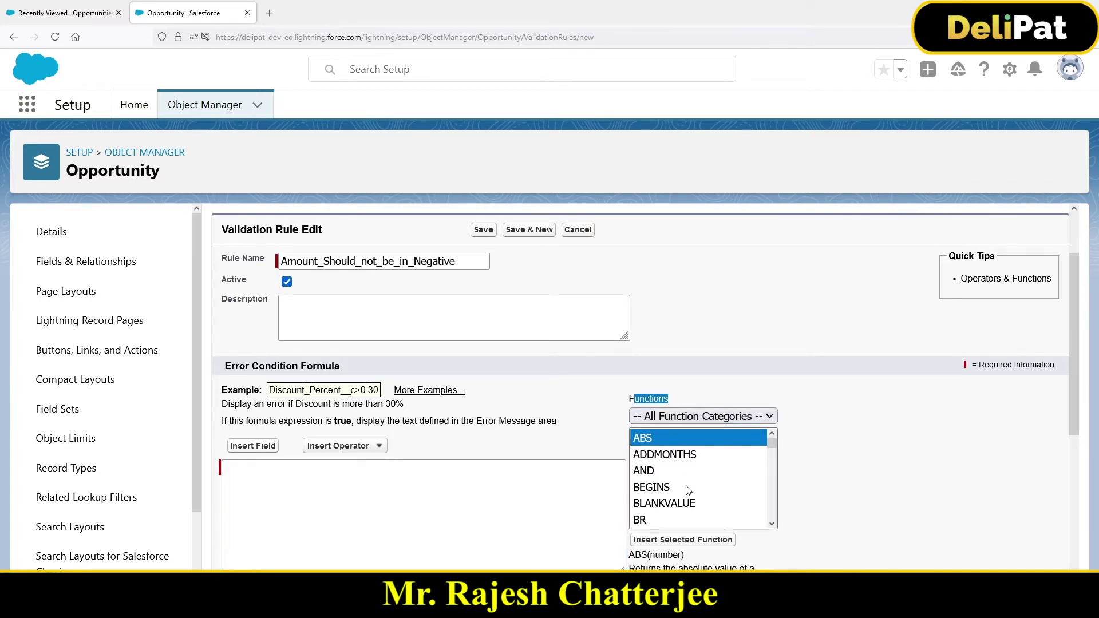
{"action": "scroll", "coordinate": [674, 486], "scroll_direction": "down", "scroll_amount": 2}
{"action": "scroll", "coordinate": [674, 487], "scroll_direction": "down", "scroll_amount": 2}
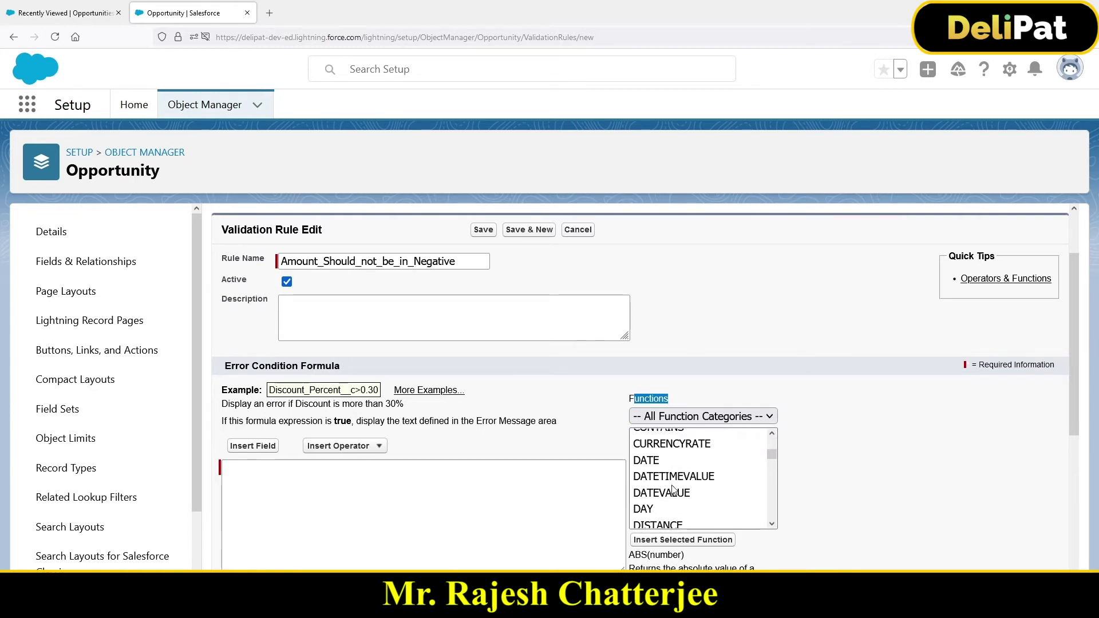
{"action": "scroll", "coordinate": [674, 489], "scroll_direction": "down", "scroll_amount": 20}
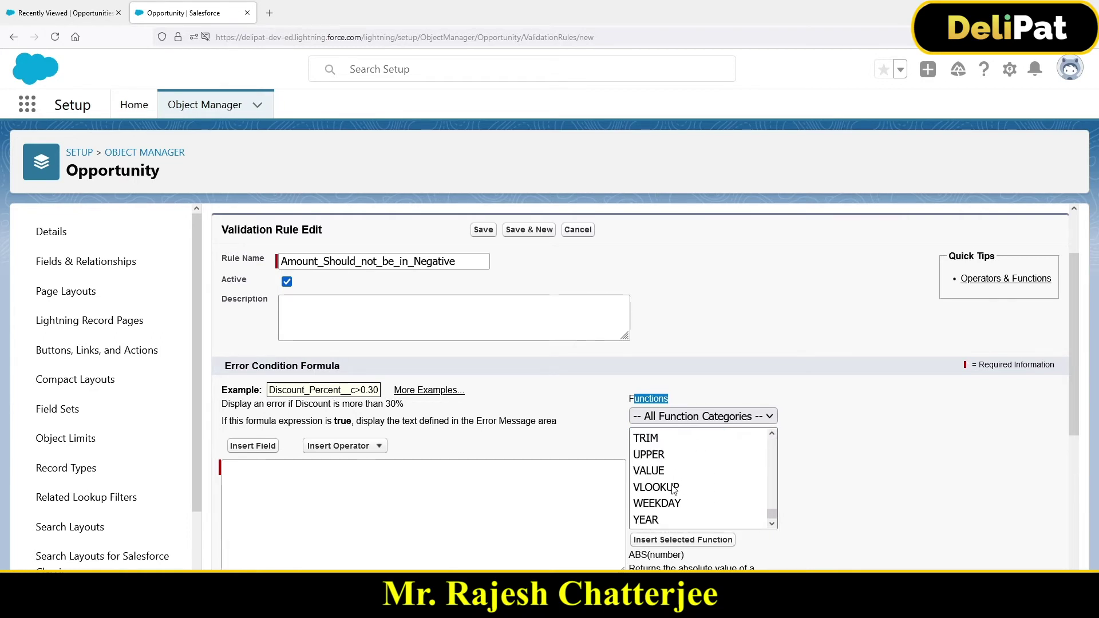
{"action": "left_click", "coordinate": [334, 479]}
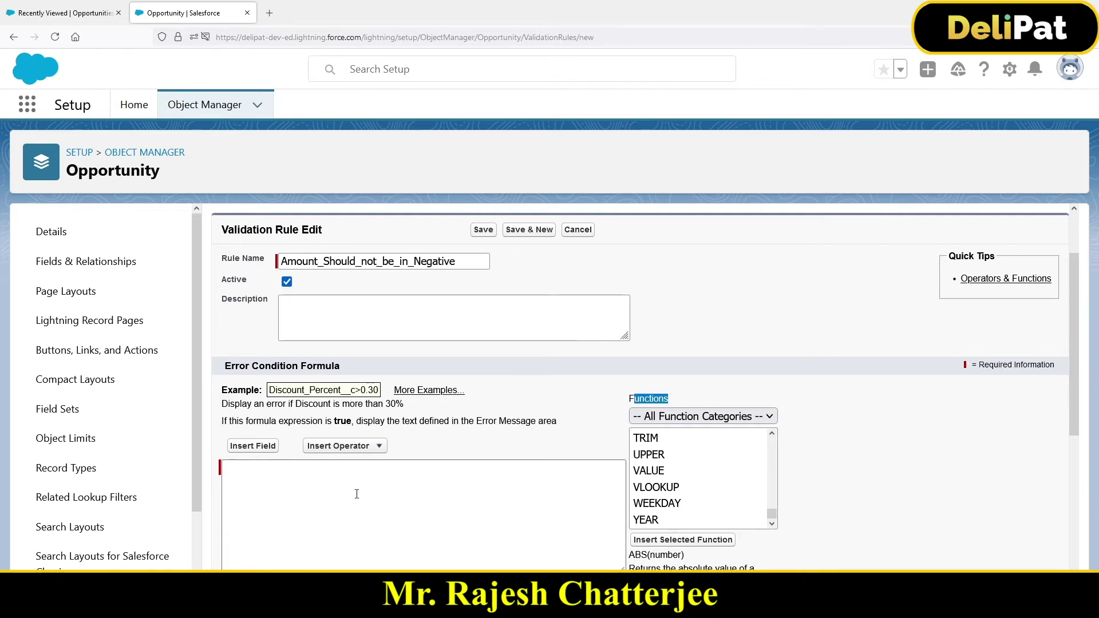
Start a new opportunity in the Sales app's browser tab and locate its Amount field.
{"action": "scroll", "coordinate": [315, 435], "scroll_direction": "down", "scroll_amount": 2}
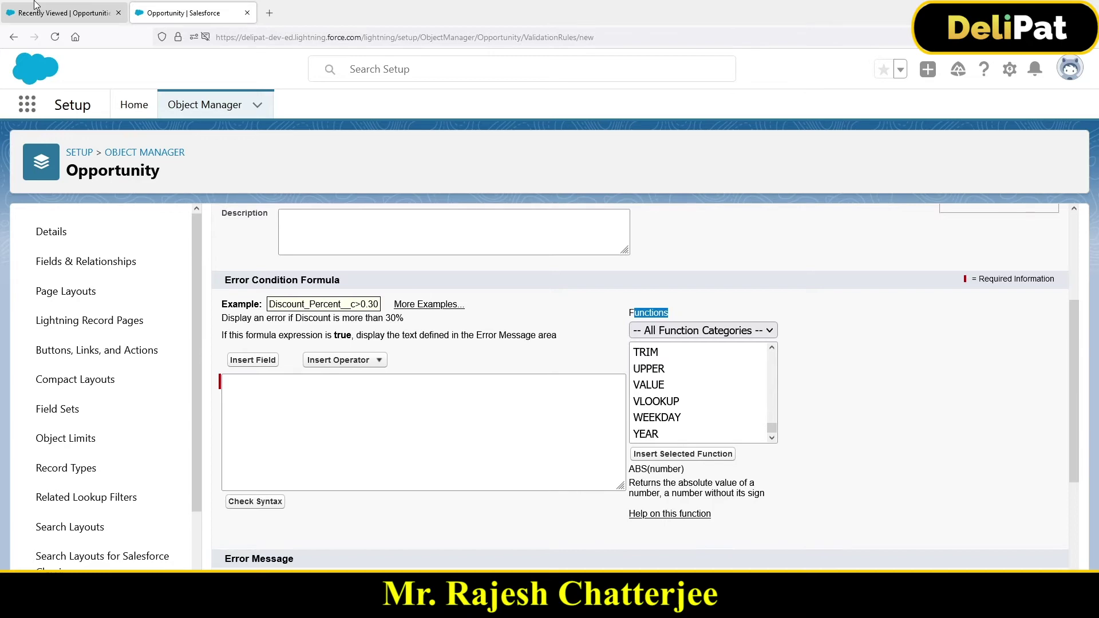
{"action": "left_click", "coordinate": [47, 17]}
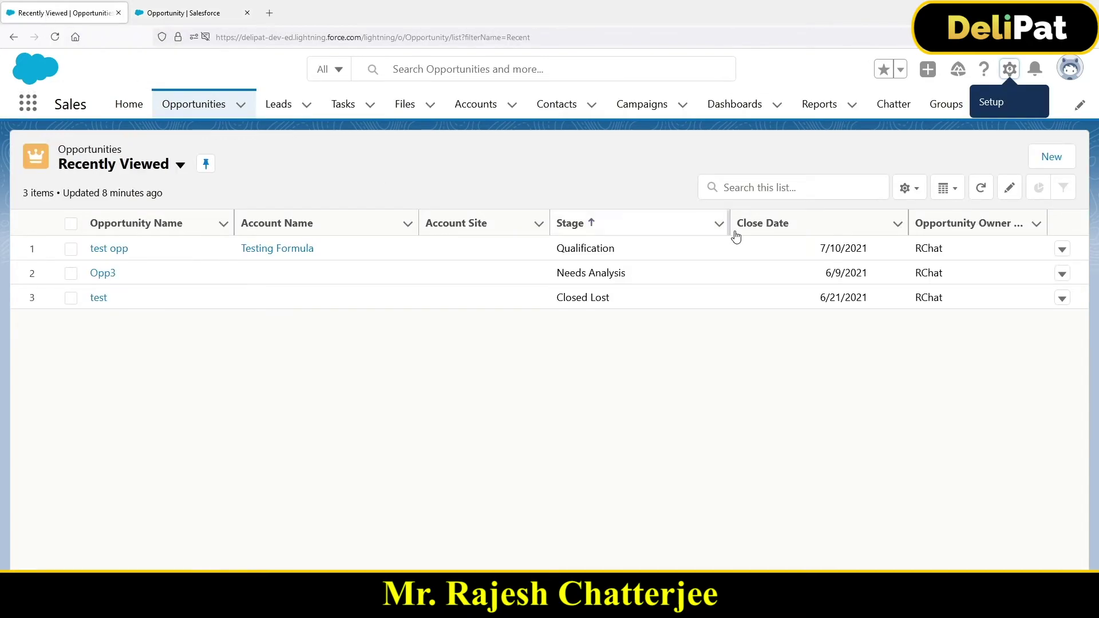
{"action": "left_click", "coordinate": [1059, 156]}
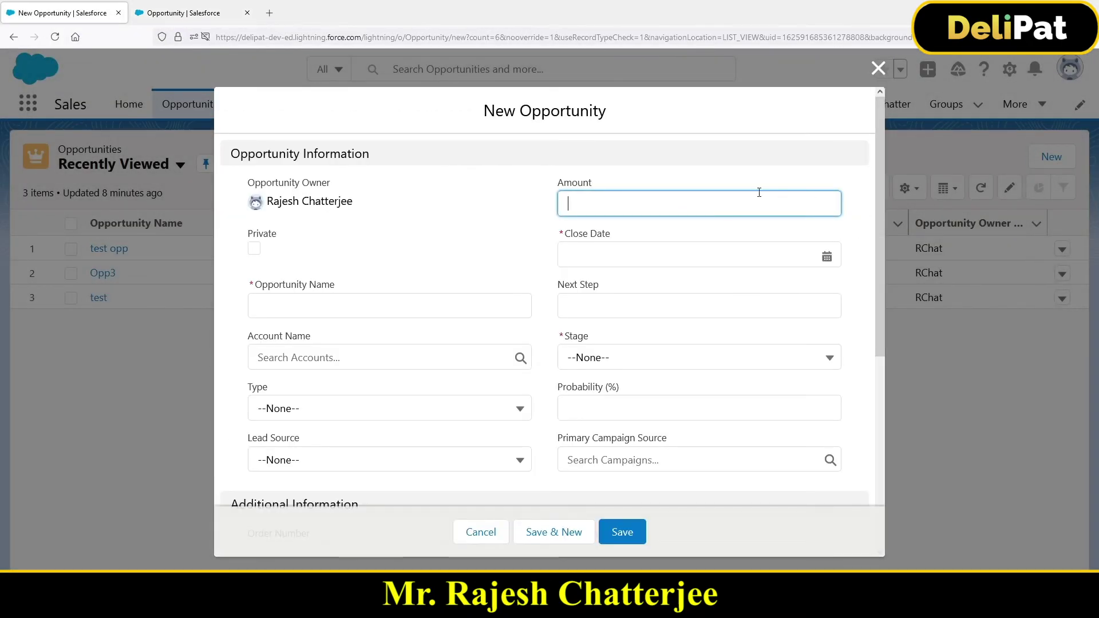
{"action": "left_click_drag", "start_coordinate": [560, 187], "coordinate": [596, 189]}
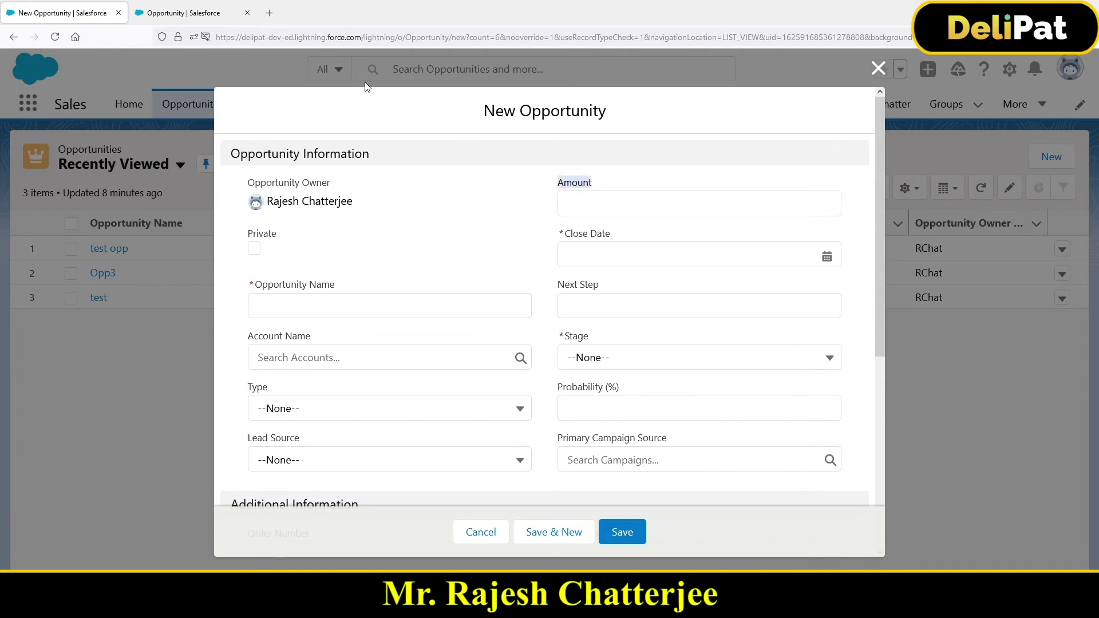
Return to the validation rule and build the error condition formula Amount < 0, inserting the Opportunity Amount field.
{"action": "left_click", "coordinate": [193, 5]}
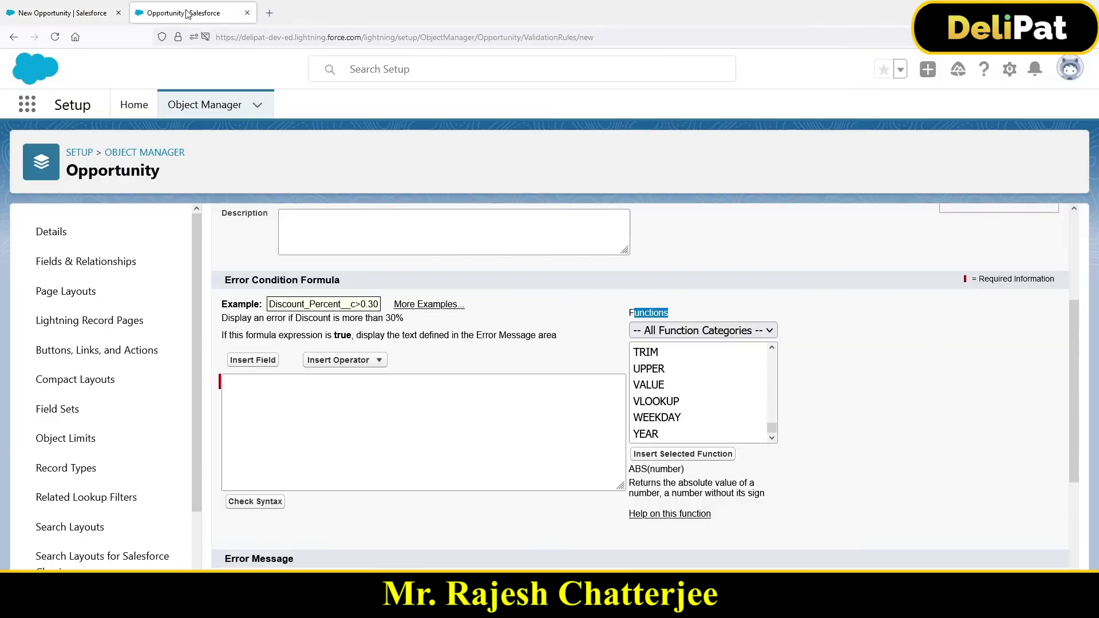
{"action": "left_click", "coordinate": [253, 361]}
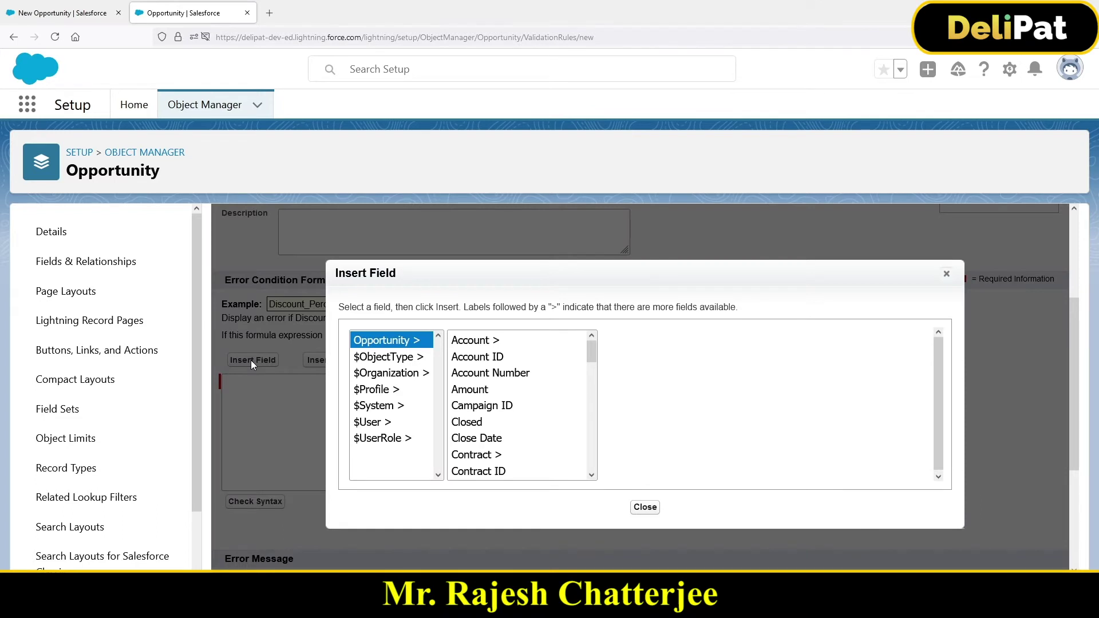
{"action": "left_click", "coordinate": [491, 396]}
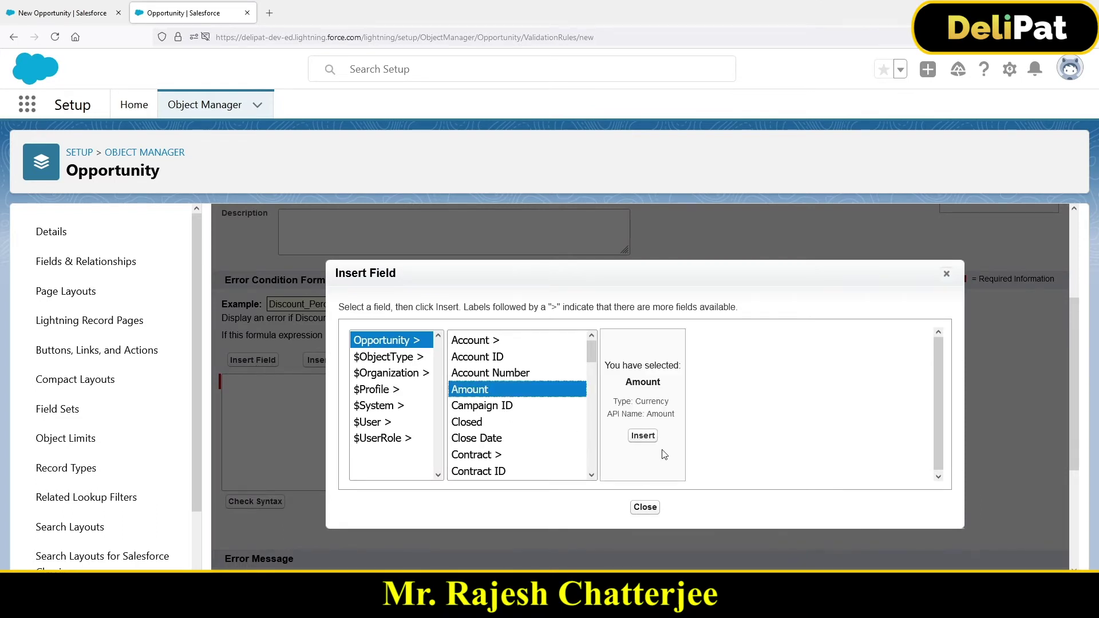
{"action": "left_click", "coordinate": [643, 436]}
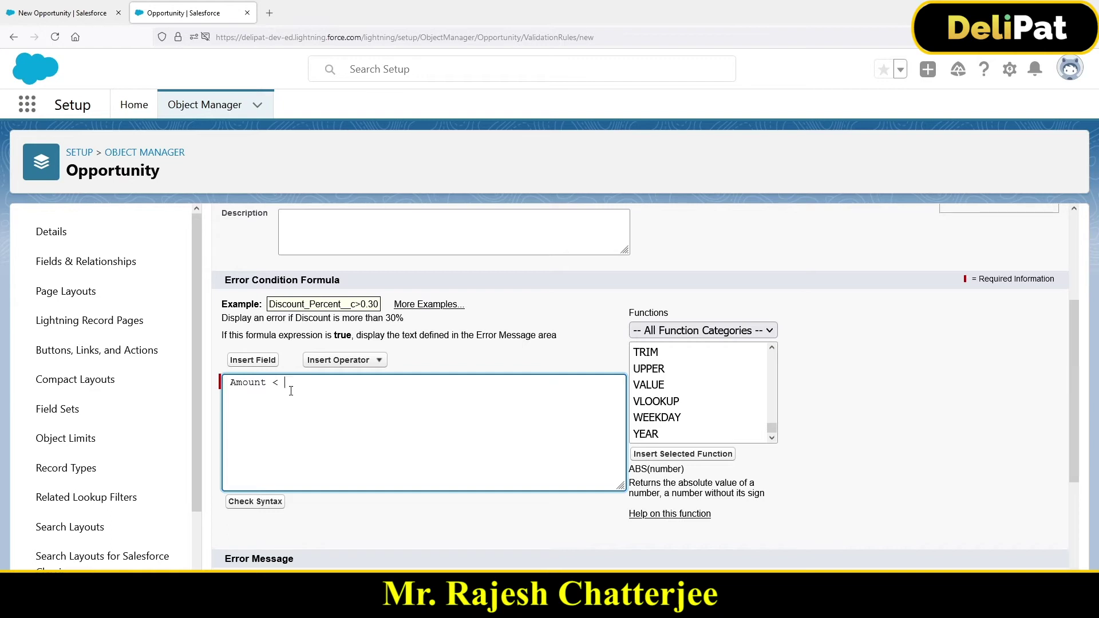
{"action": "type", "text": "0"}
{"action": "left_click_drag", "start_coordinate": [318, 383], "coordinate": [226, 382]}
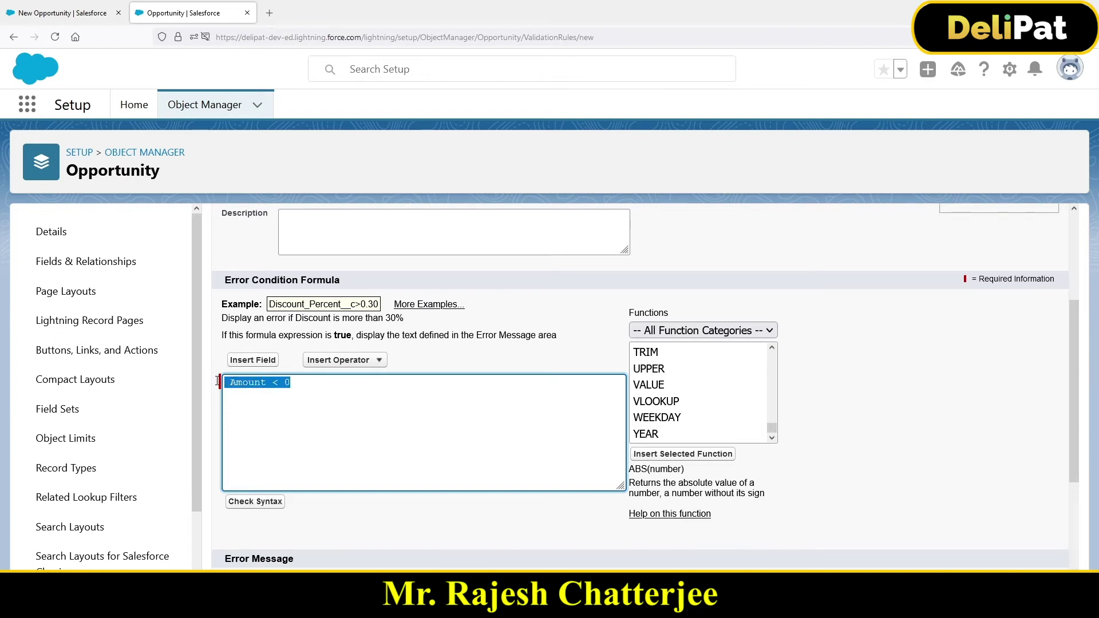
Enter "Amount can not be in Negative" as the validation rule's error message.
{"action": "scroll", "coordinate": [368, 380], "scroll_direction": "down", "scroll_amount": 3}
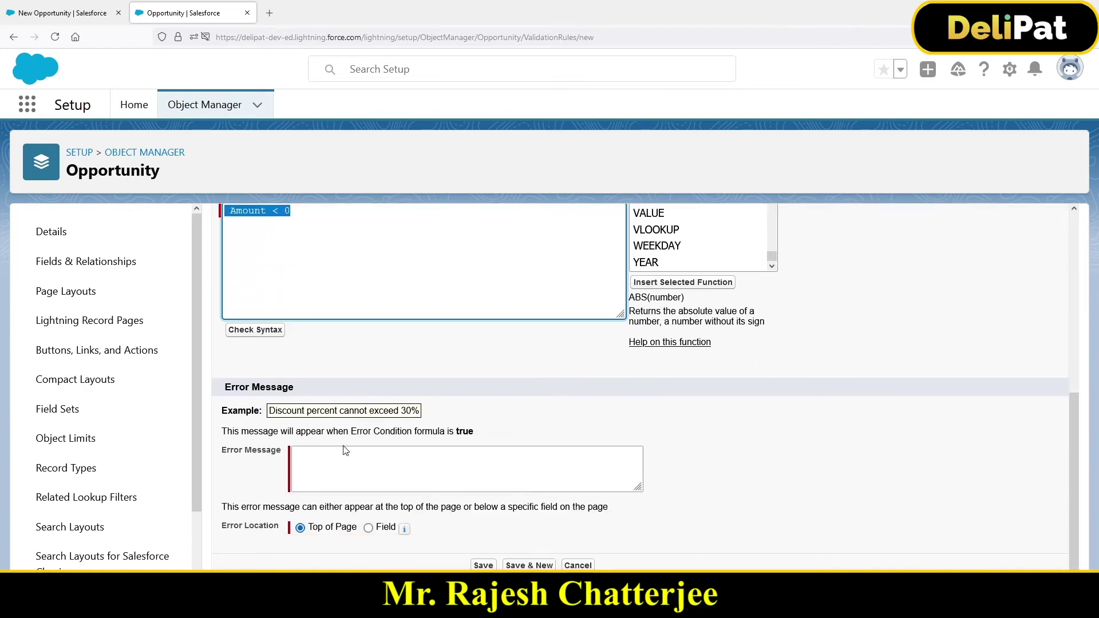
{"action": "left_click", "coordinate": [349, 452]}
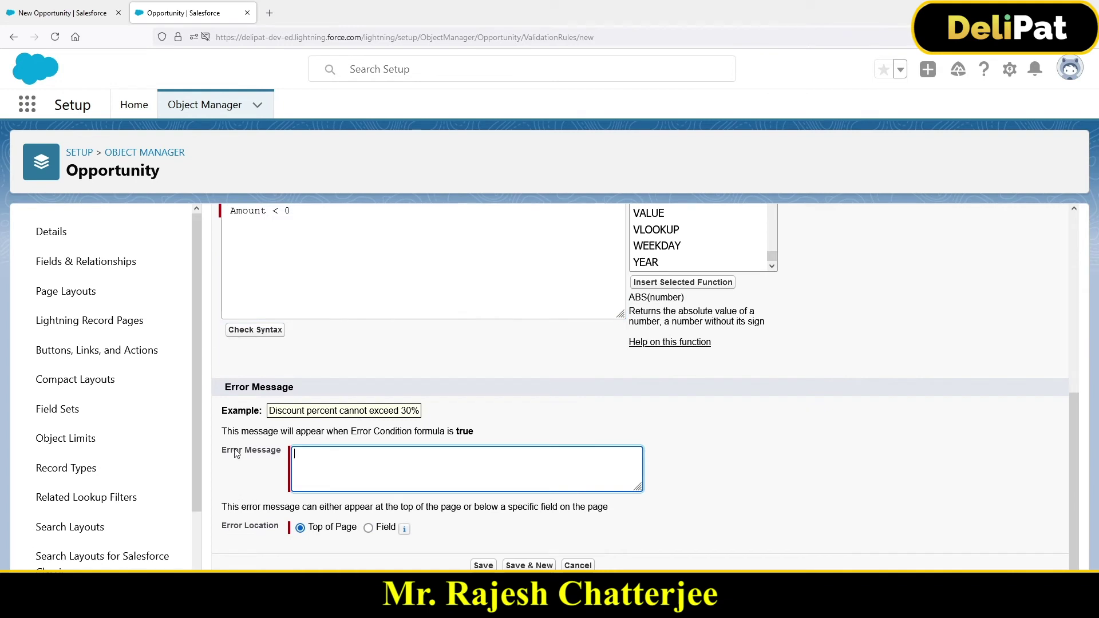
{"action": "type", "text": "Amount can not be in Negative"}
Review the error condition formula and check its syntax.
{"action": "scroll", "coordinate": [416, 437], "scroll_direction": "up", "scroll_amount": 3}
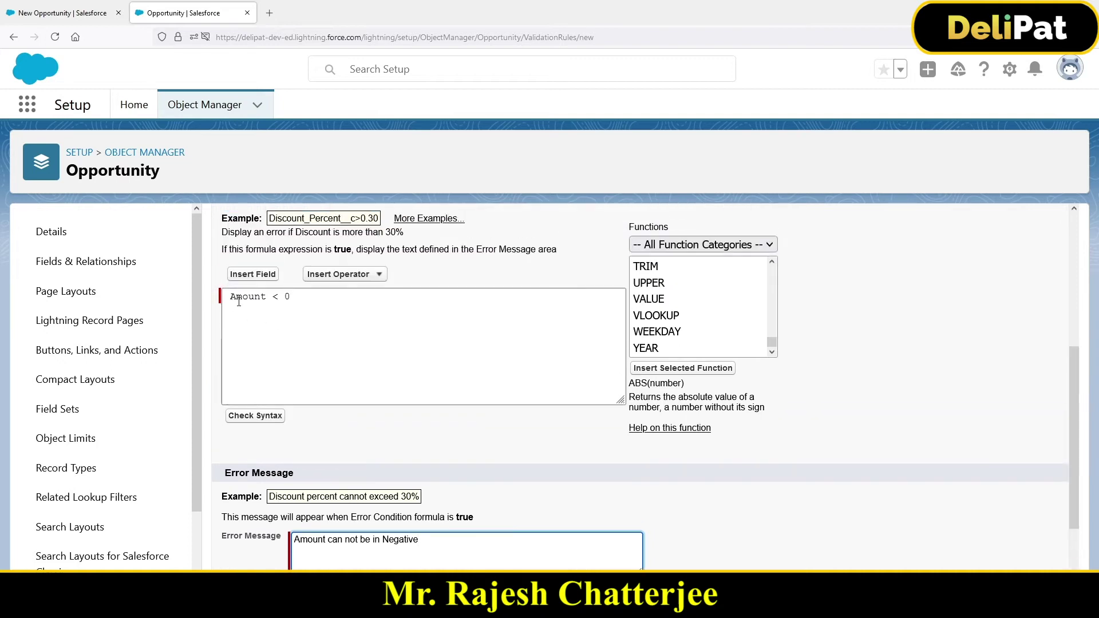
{"action": "triple_click", "coordinate": [306, 337]}
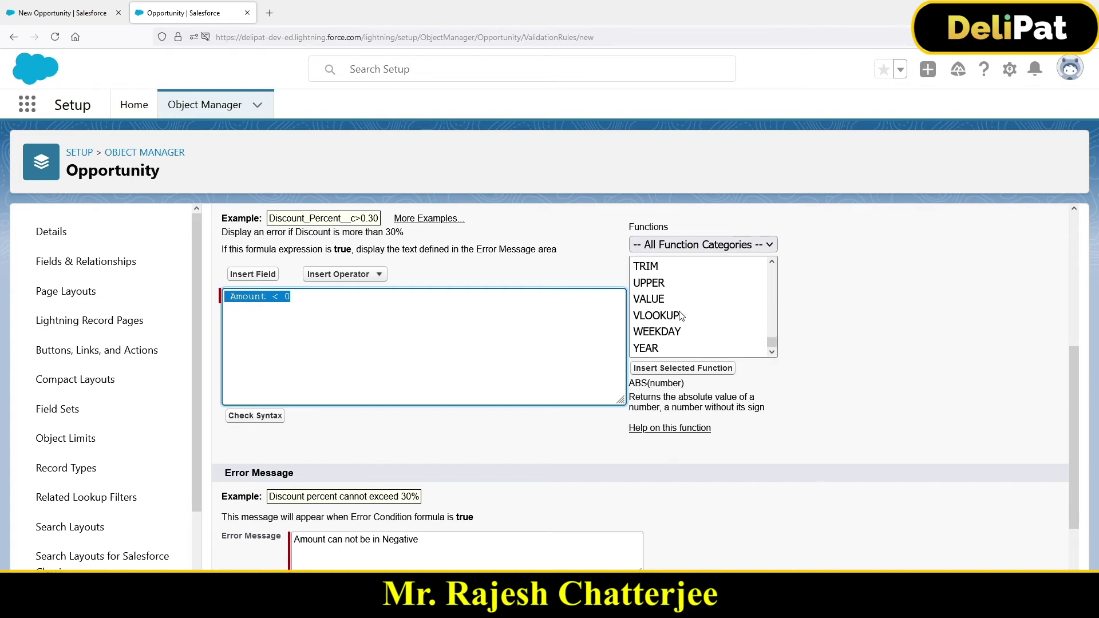
{"action": "scroll", "coordinate": [682, 314], "scroll_direction": "down", "scroll_amount": 3}
{"action": "scroll", "coordinate": [674, 310], "scroll_direction": "up", "scroll_amount": 5}
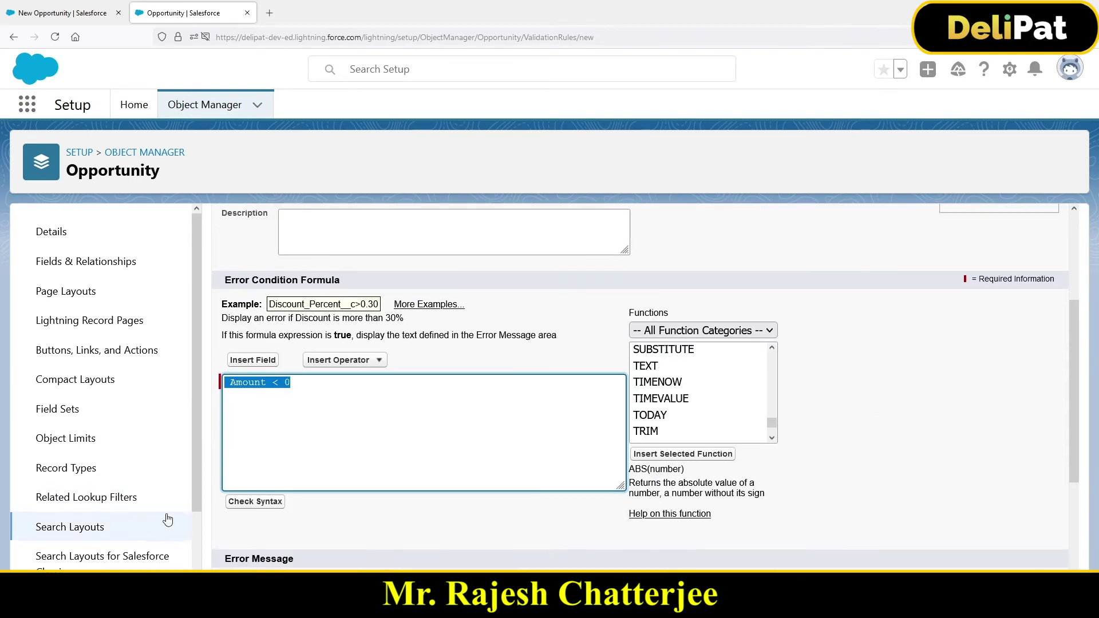
{"action": "left_click", "coordinate": [248, 510]}
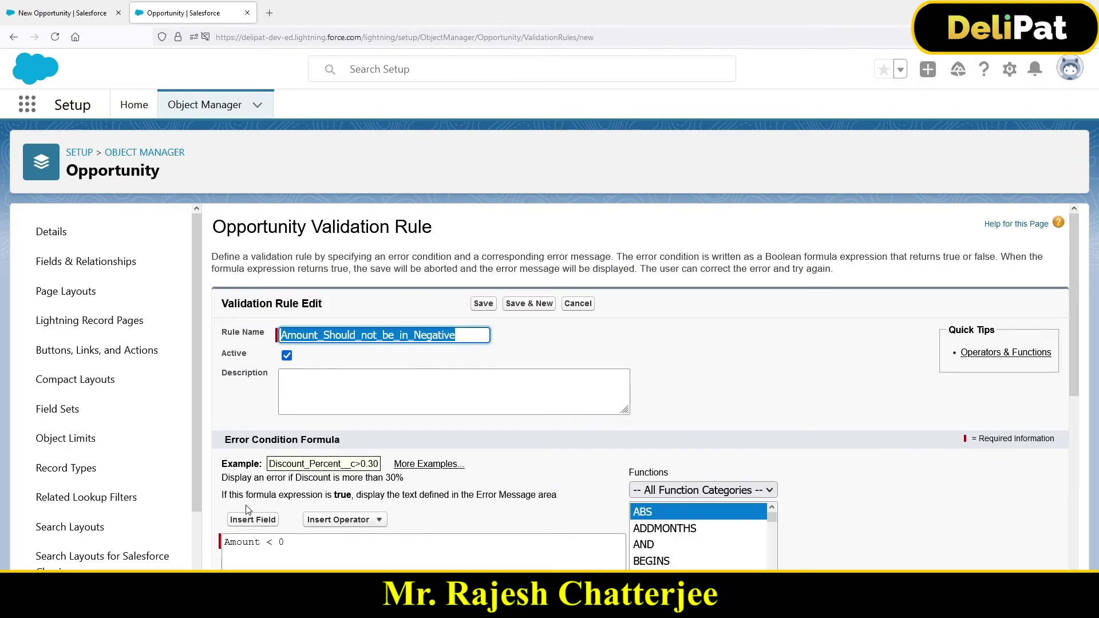
{"action": "scroll", "coordinate": [836, 470], "scroll_direction": "down", "scroll_amount": 5}
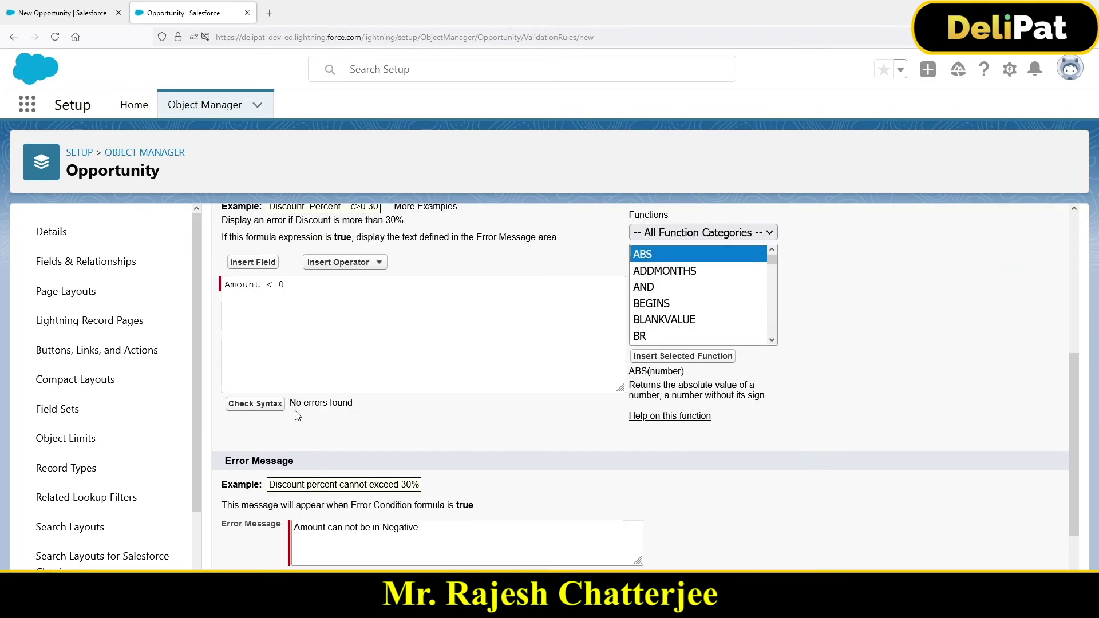
{"action": "left_click_drag", "start_coordinate": [295, 404], "coordinate": [353, 403]}
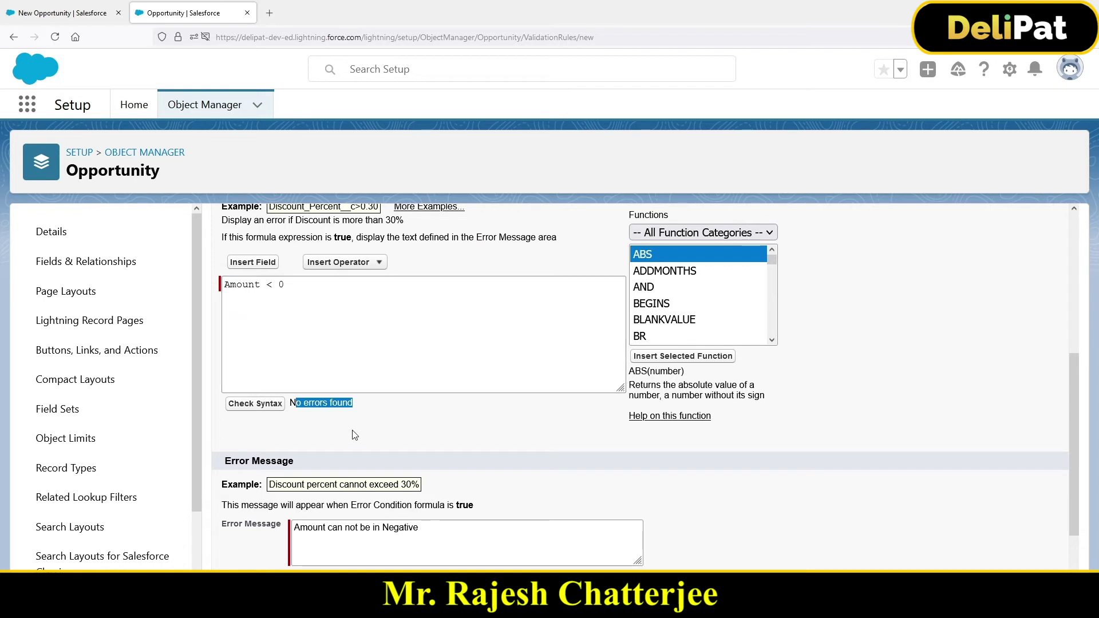
{"action": "scroll", "coordinate": [437, 452], "scroll_direction": "down", "scroll_amount": 1}
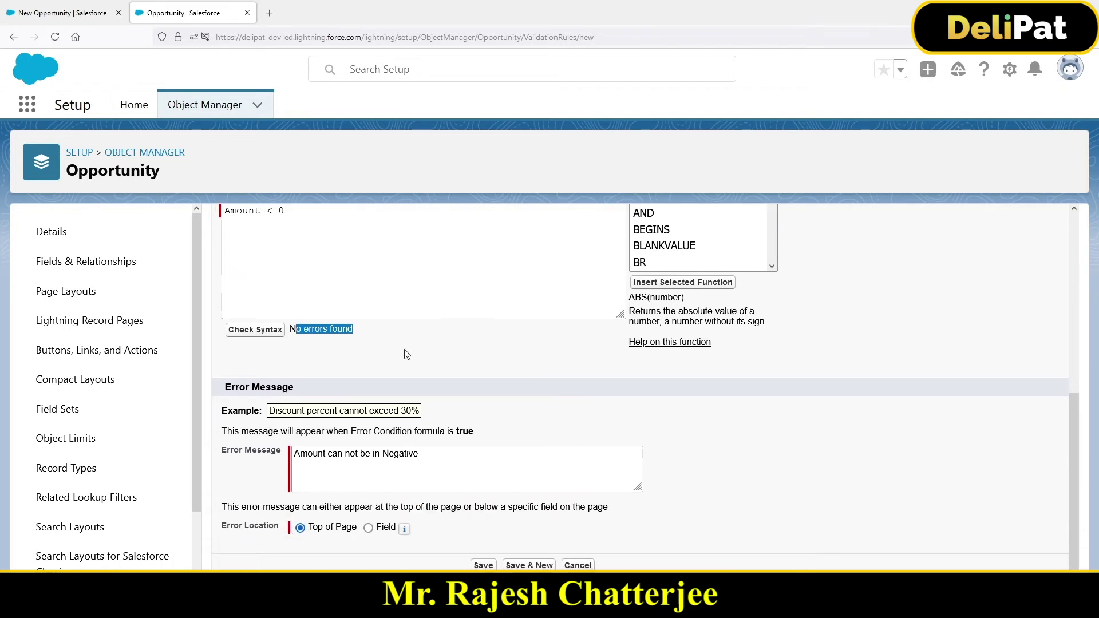
Set the error location to the Amount field and save the validation rule.
{"action": "left_click", "coordinate": [64, 12]}
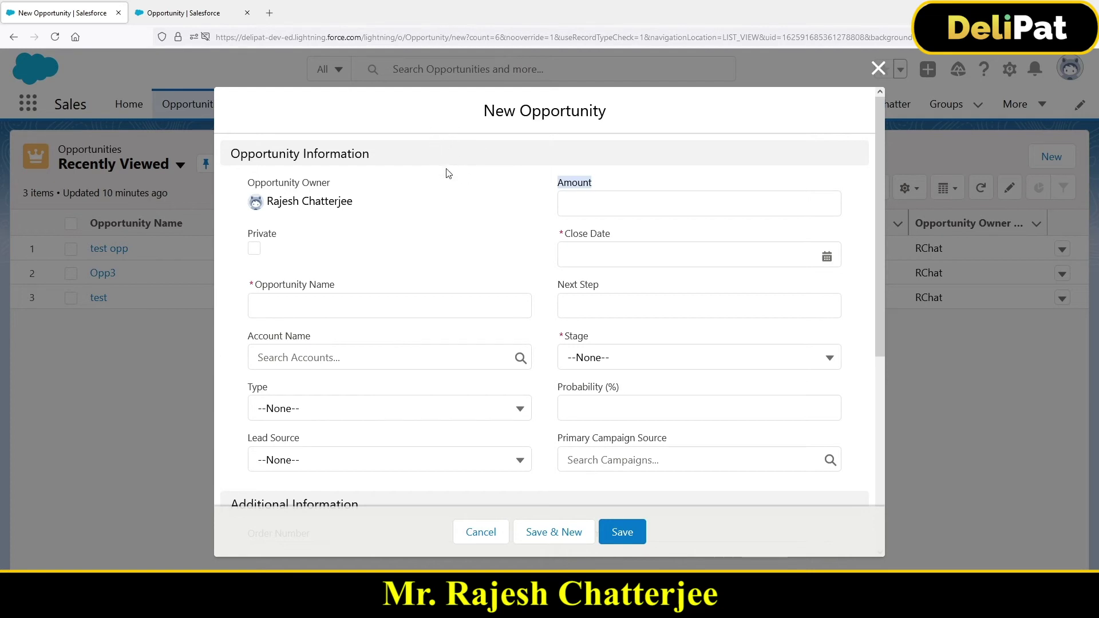
{"action": "left_click", "coordinate": [208, 16]}
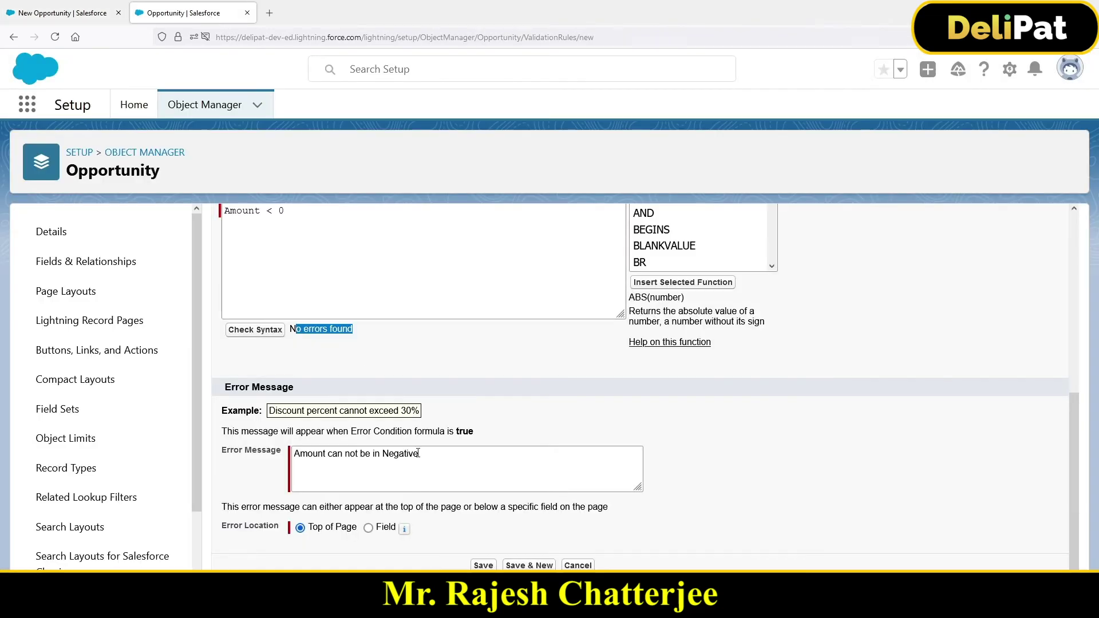
{"action": "left_click", "coordinate": [223, 525]}
{"action": "left_click_drag", "start_coordinate": [223, 525], "coordinate": [354, 542]}
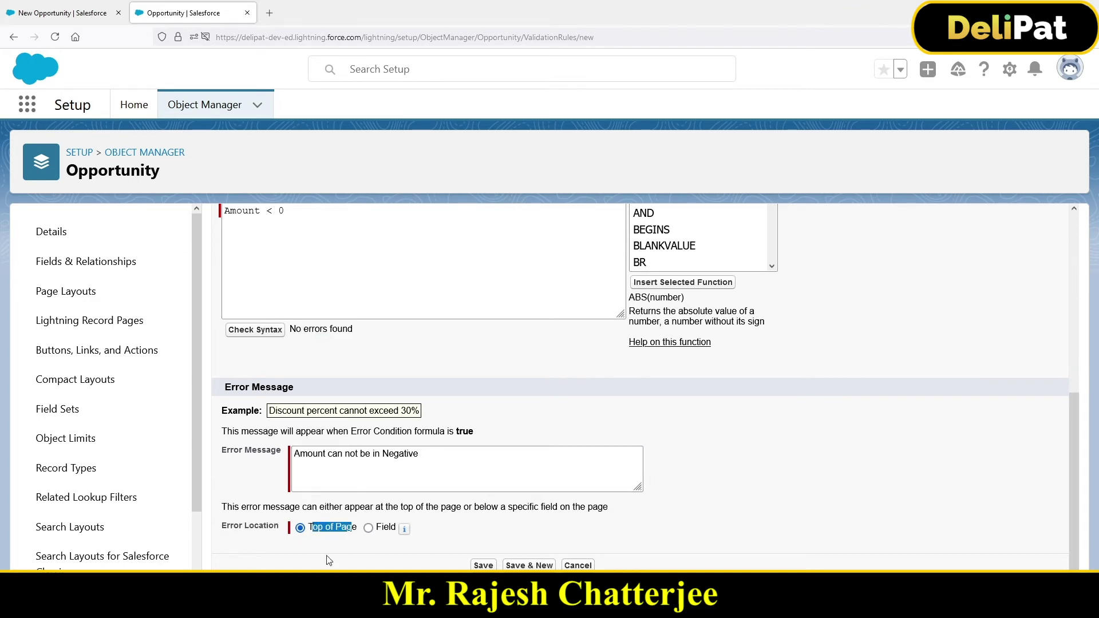
{"action": "left_click", "coordinate": [369, 528]}
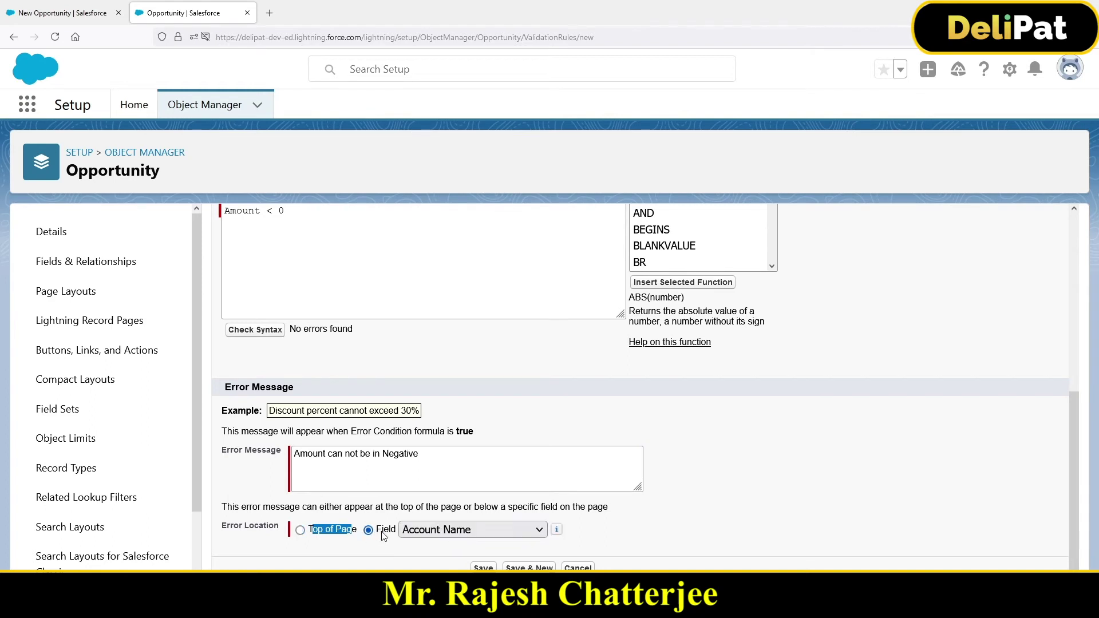
{"action": "left_click", "coordinate": [435, 530]}
{"action": "left_click", "coordinate": [421, 143]}
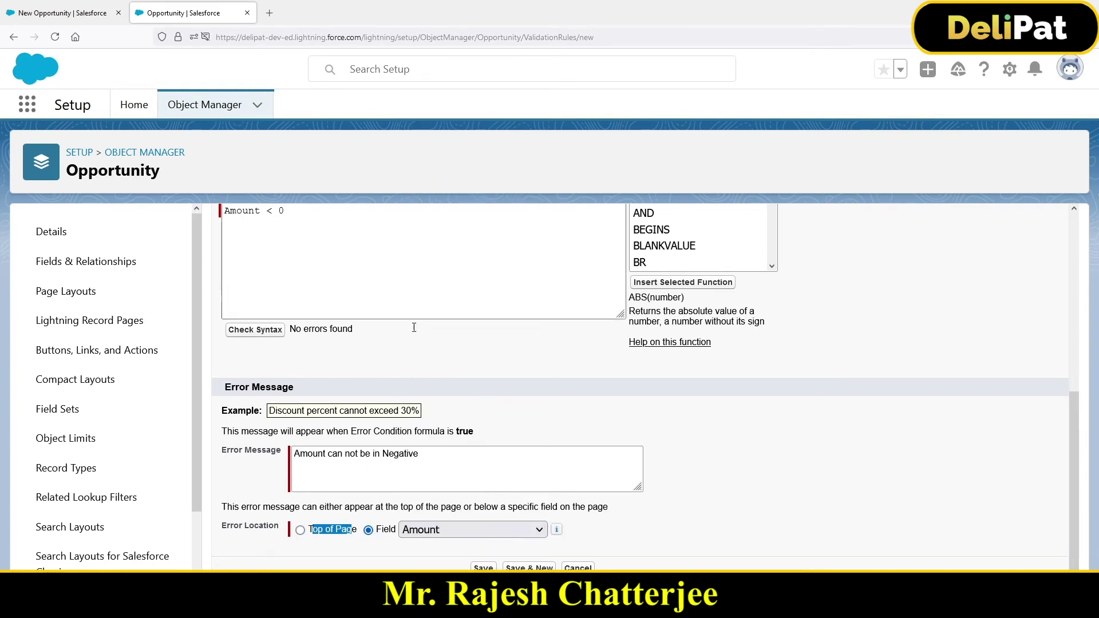
{"action": "left_click", "coordinate": [484, 568]}
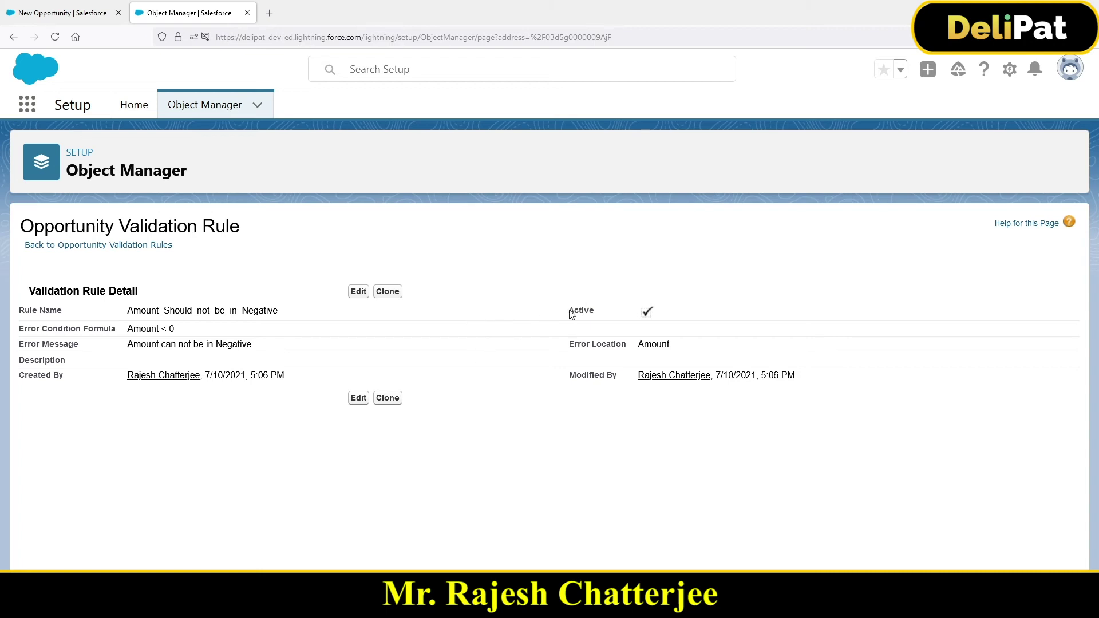
{"action": "left_click_drag", "start_coordinate": [570, 311], "coordinate": [596, 319]}
In the new opportunity form, set the amount to -$88 and the close date to 7/12/2021.
{"action": "left_click", "coordinate": [68, 8]}
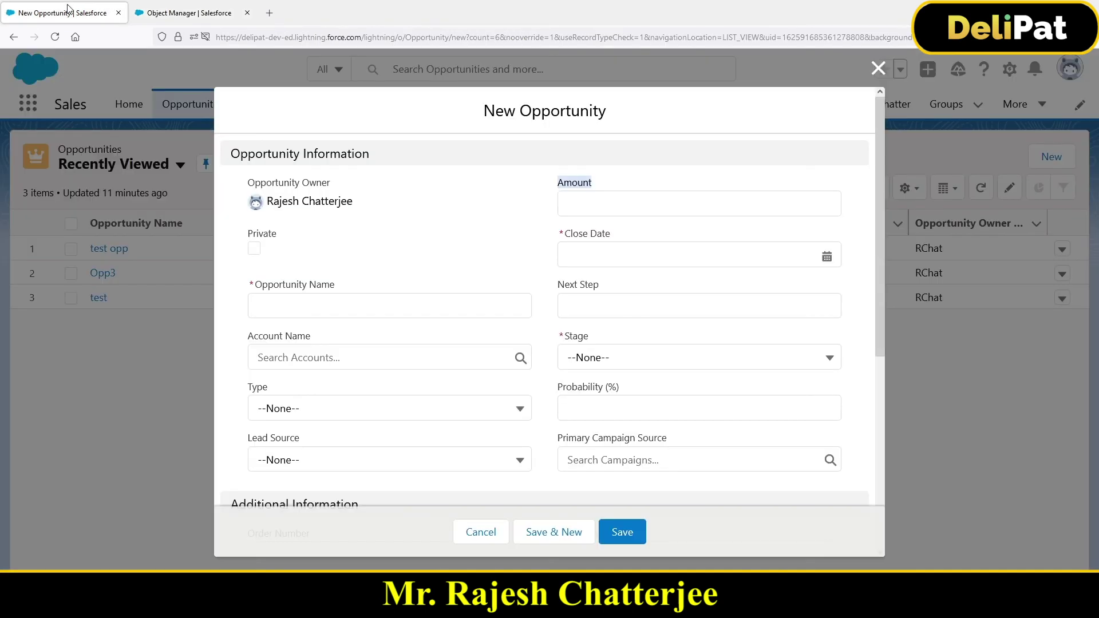
{"action": "left_click", "coordinate": [606, 206]}
{"action": "type", "text": "-"}
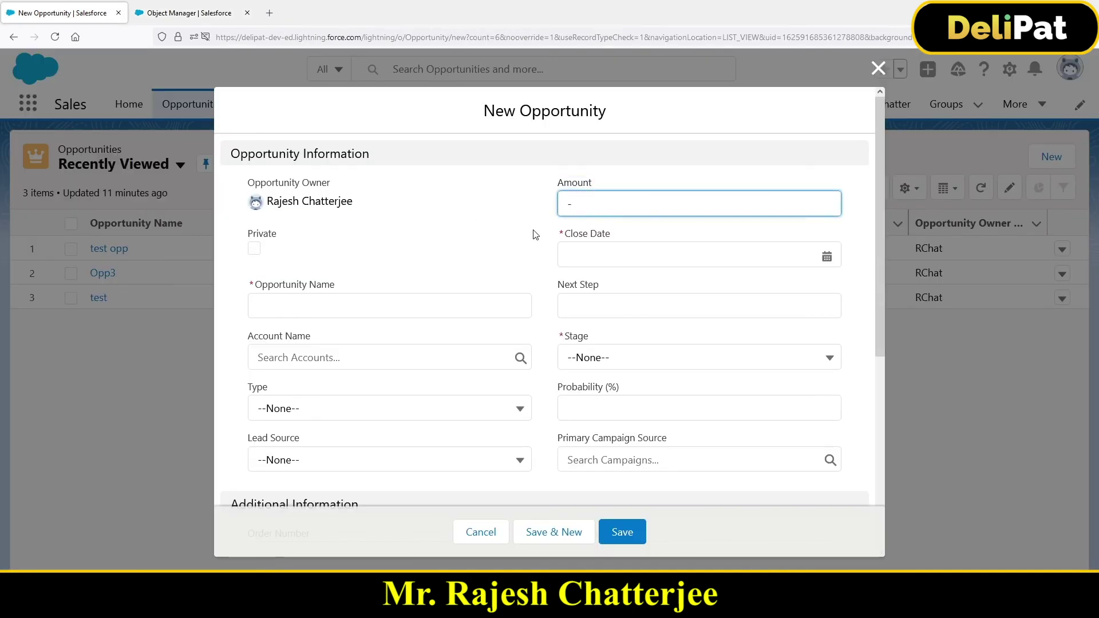
{"action": "type", "text": "$88"}
{"action": "left_click", "coordinate": [675, 257]}
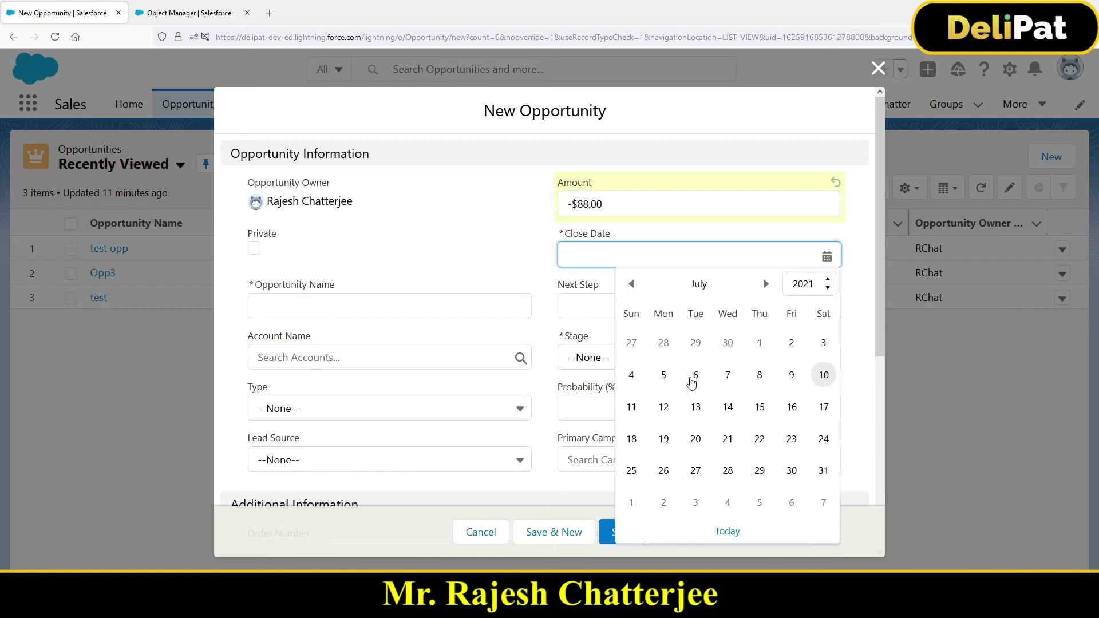
{"action": "left_click", "coordinate": [665, 407]}
Set the opportunity's stage to Needs Analysis, name it test, and try to save it to test the validation rule.
{"action": "left_click", "coordinate": [619, 358]}
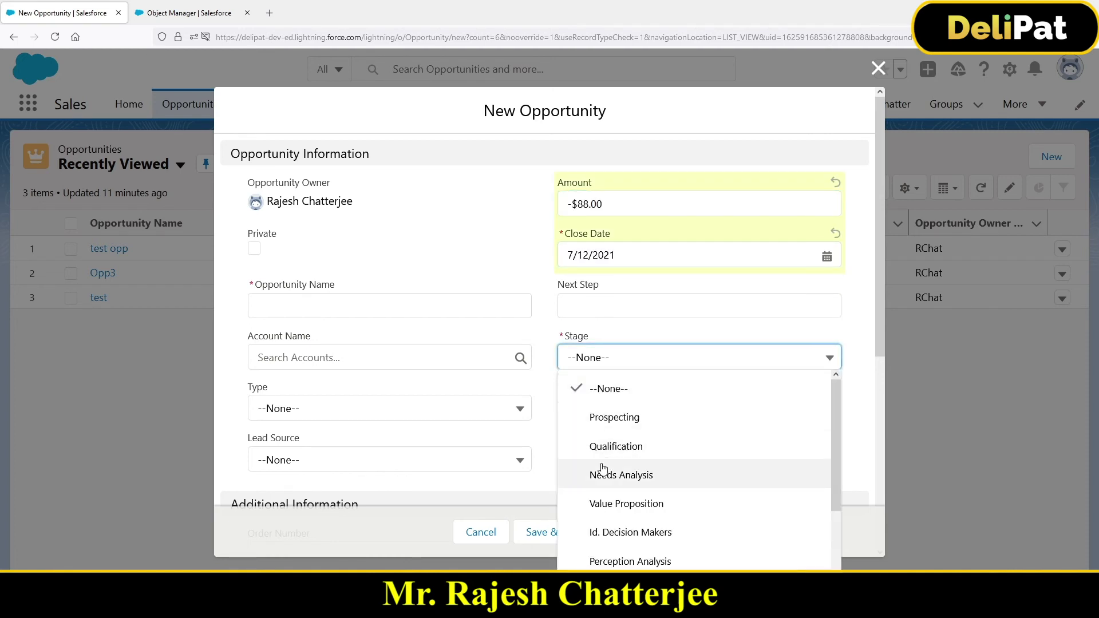
{"action": "left_click", "coordinate": [603, 468]}
{"action": "left_click", "coordinate": [296, 316]}
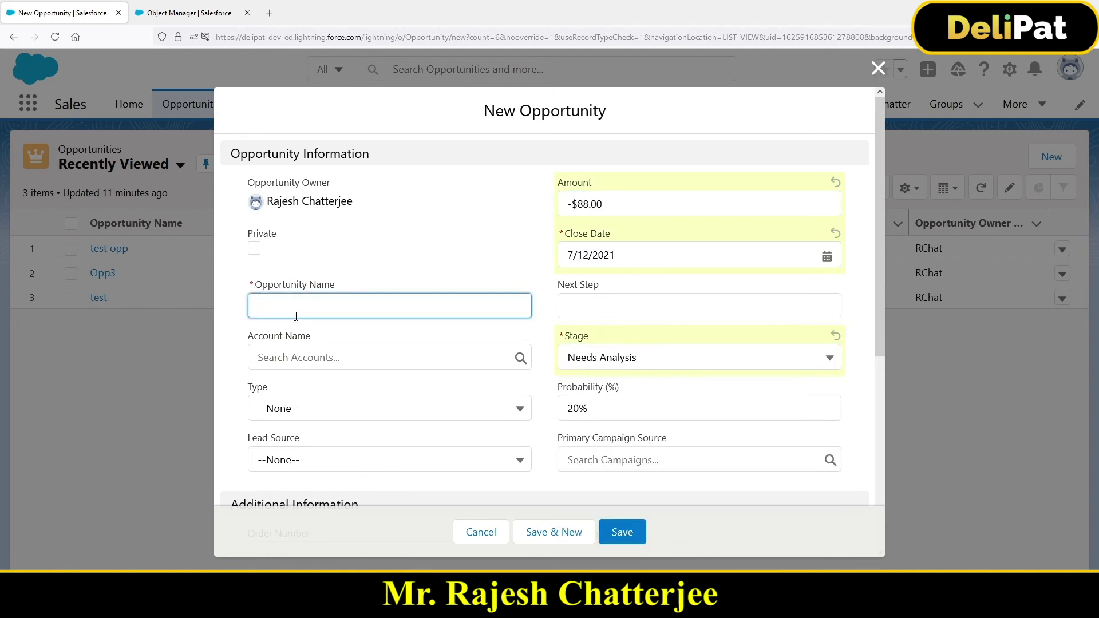
{"action": "type", "text": "test"}
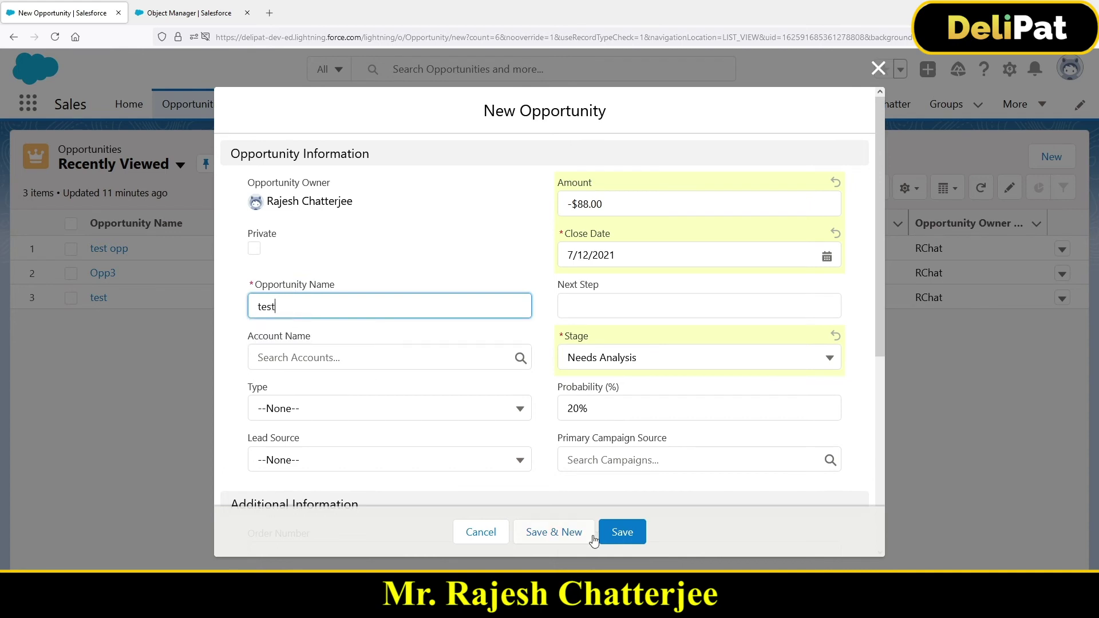
{"action": "left_click", "coordinate": [616, 537]}
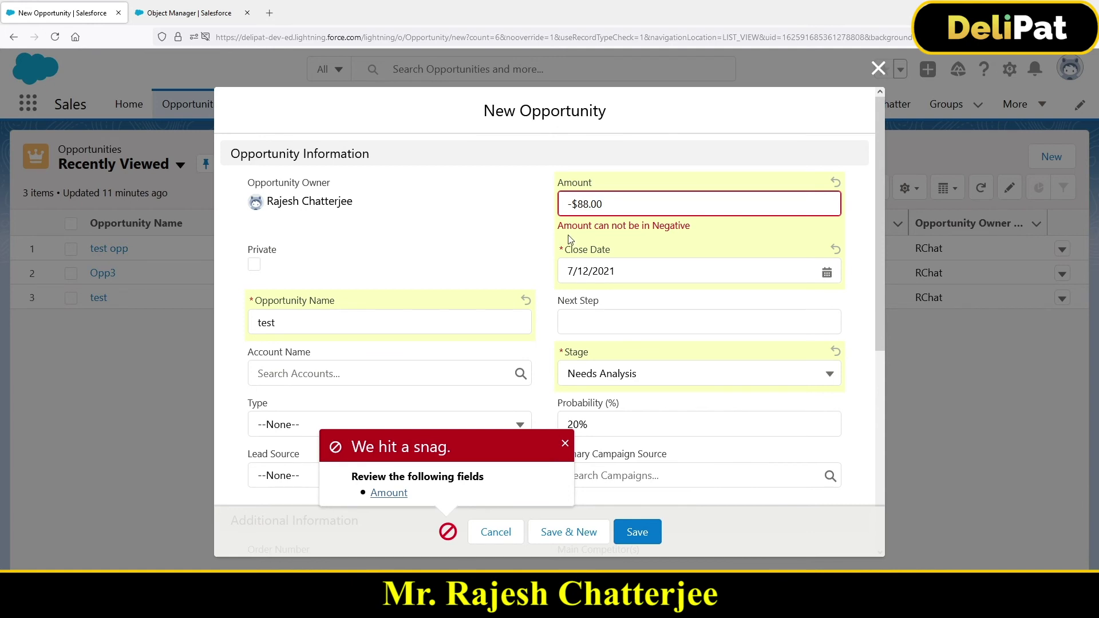
{"action": "left_click_drag", "start_coordinate": [558, 225], "coordinate": [689, 228]}
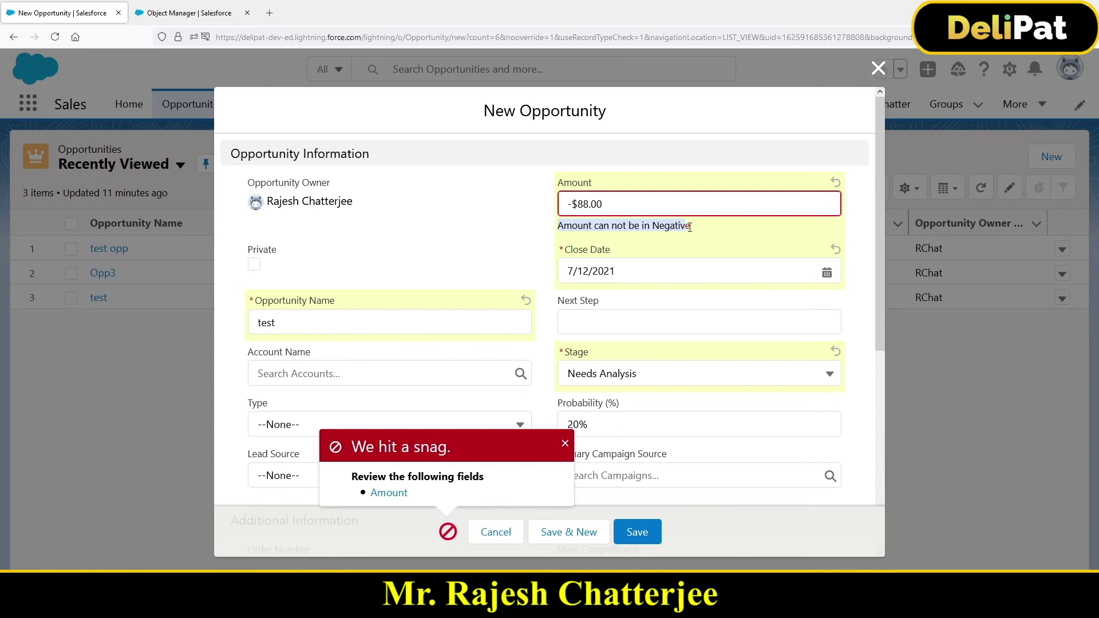
Edit the Amount validation rule to set its error location to Top of Page, and save the rule.
{"action": "left_click", "coordinate": [153, 20]}
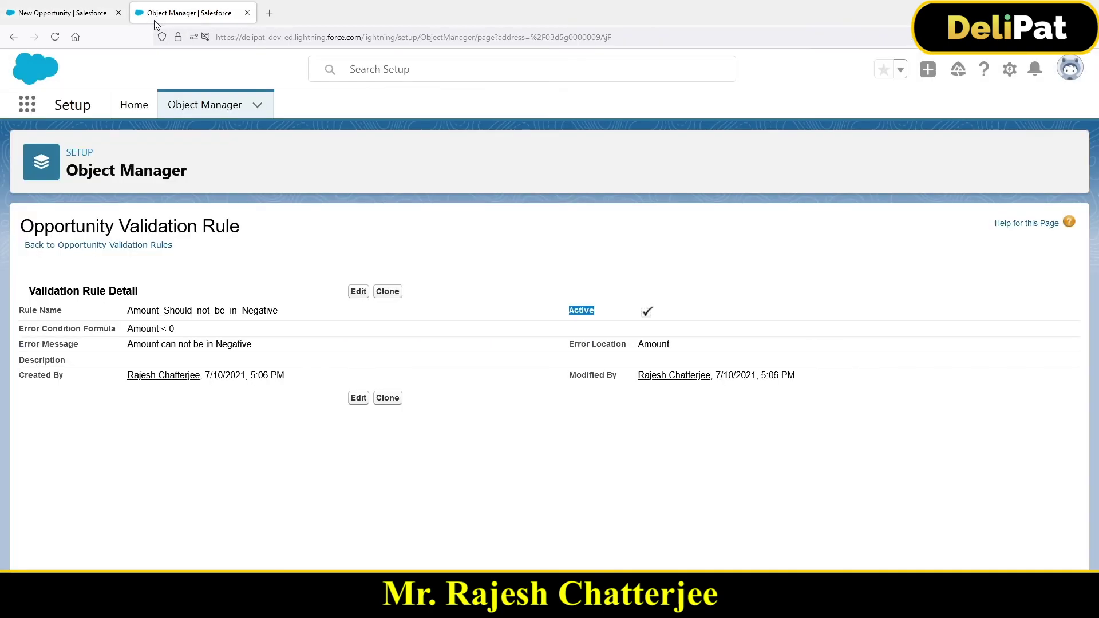
{"action": "left_click", "coordinate": [357, 293]}
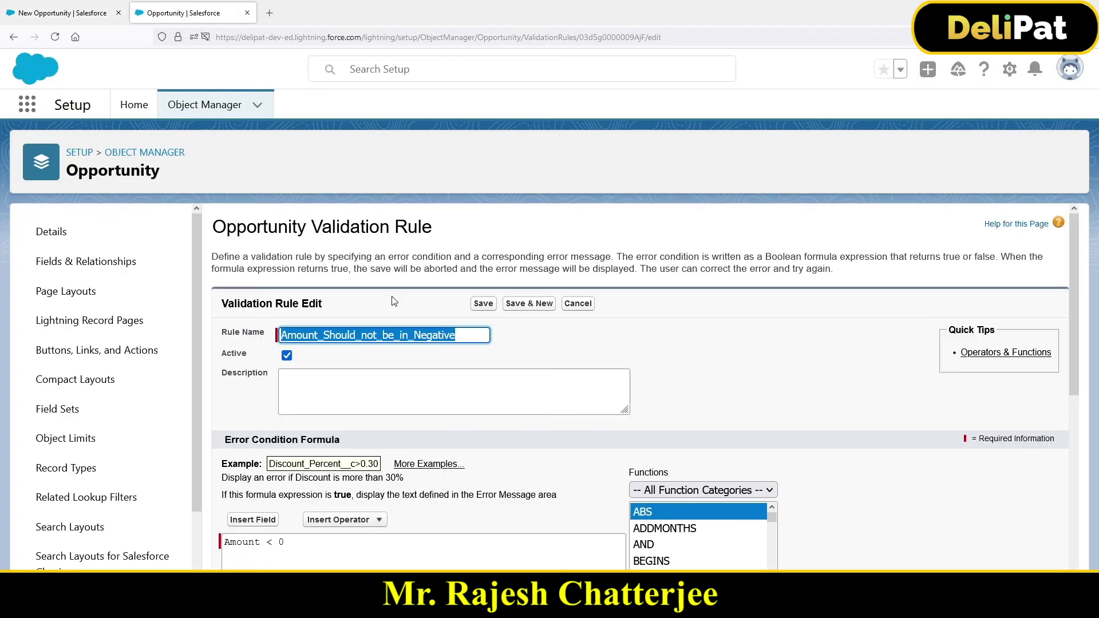
{"action": "scroll", "coordinate": [739, 441], "scroll_direction": "down", "scroll_amount": 5}
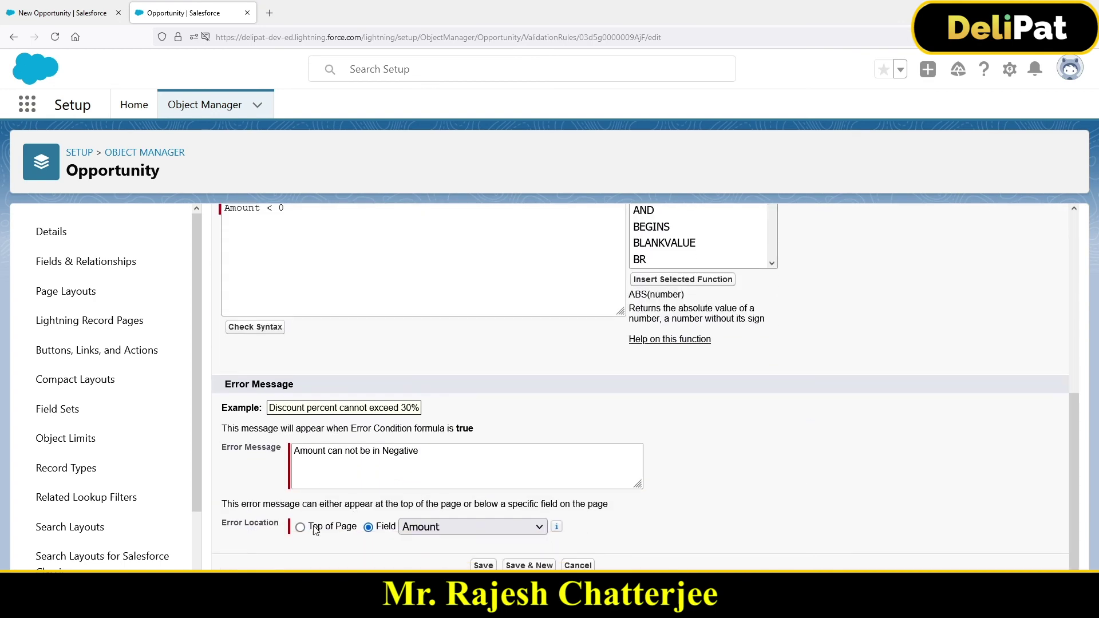
{"action": "left_click", "coordinate": [300, 528]}
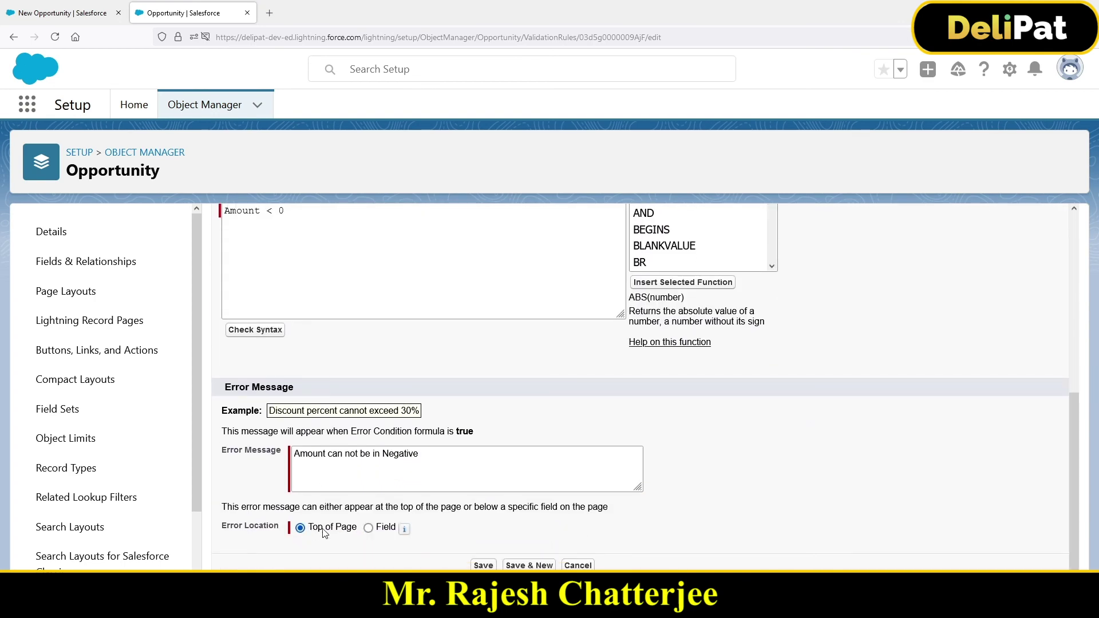
{"action": "left_click_drag", "start_coordinate": [318, 527], "coordinate": [359, 527]}
{"action": "left_click", "coordinate": [475, 565]}
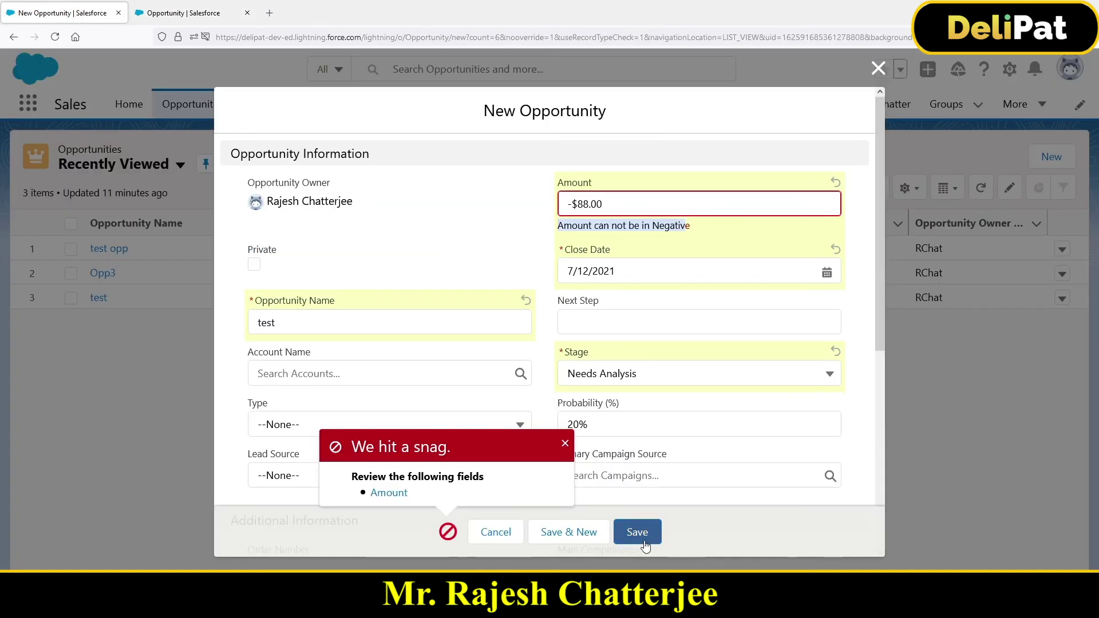
Try saving the pending test opportunity again to check the error's location, and cancel the form.
{"action": "left_click", "coordinate": [645, 542]}
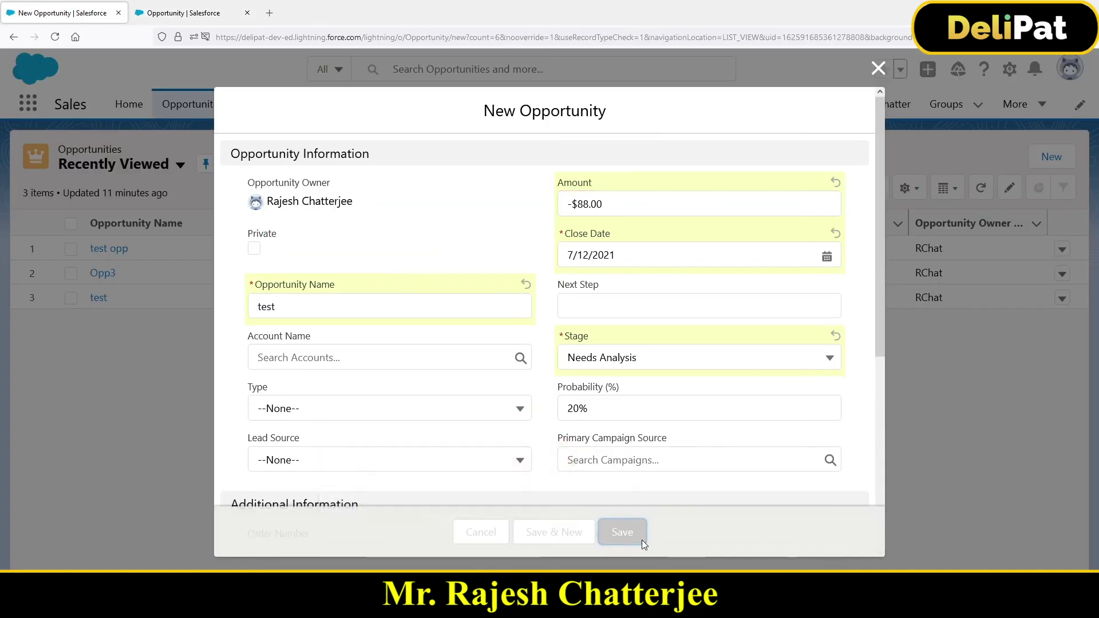
{"action": "left_click", "coordinate": [624, 543]}
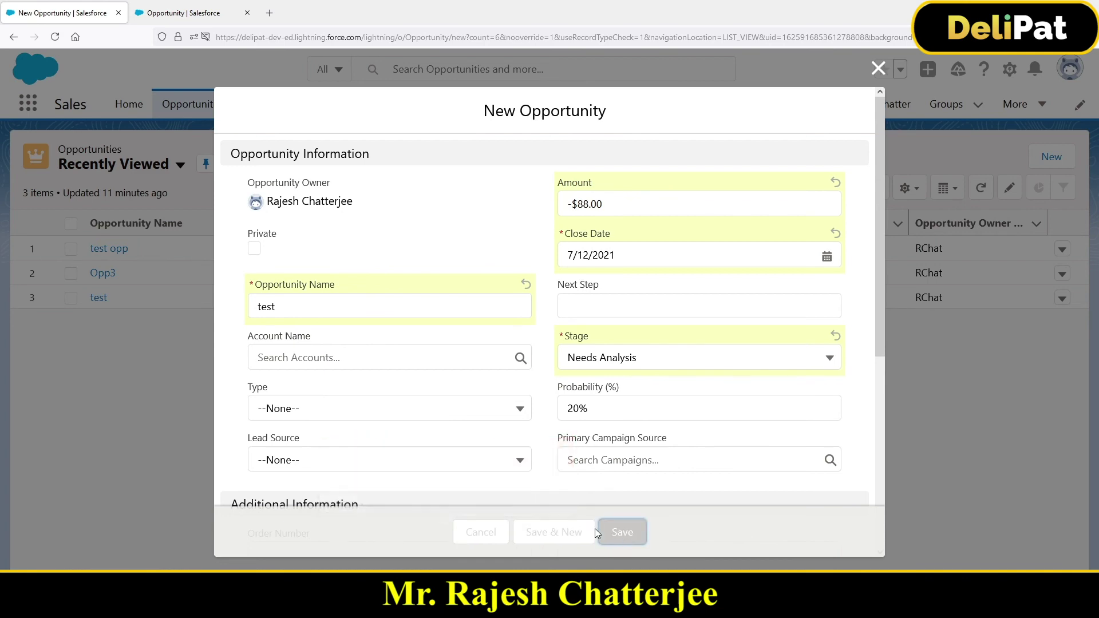
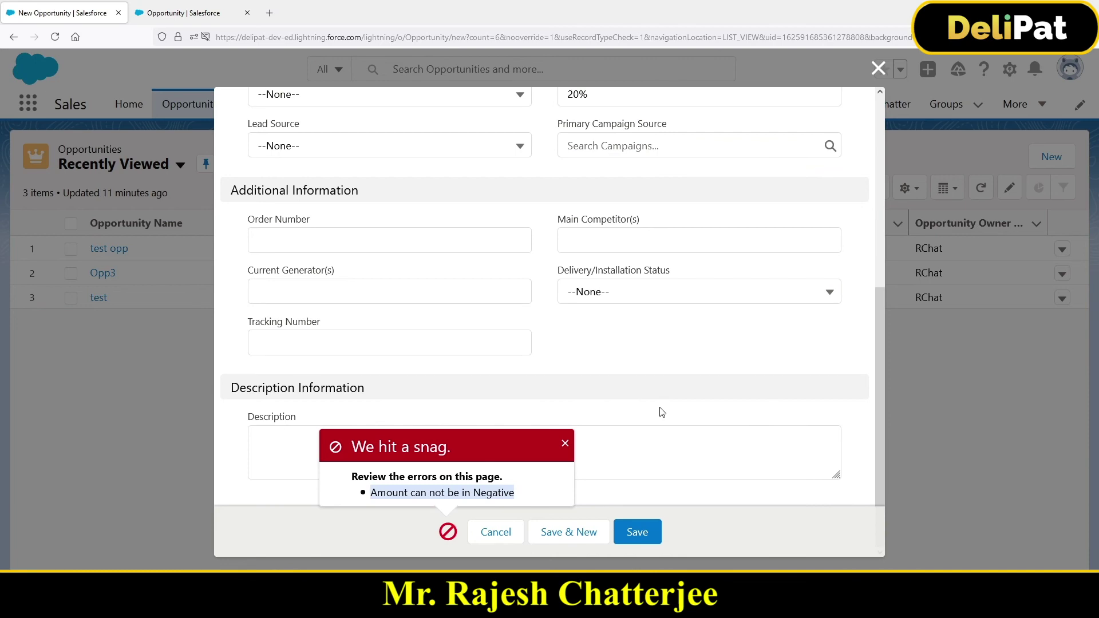
{"action": "scroll", "coordinate": [663, 413], "scroll_direction": "up", "scroll_amount": 5}
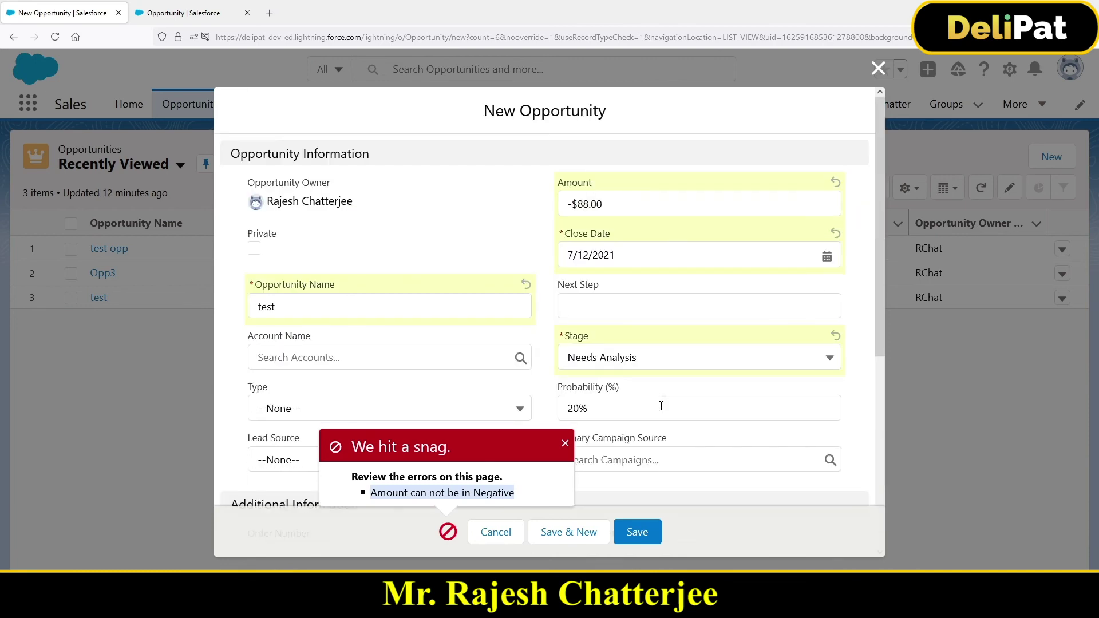
{"action": "left_click", "coordinate": [499, 535]}
Start a new opportunity with stage Needs Analysis, close date 7/20/2021 and the name sfdvs.
{"action": "left_click", "coordinate": [1053, 157]}
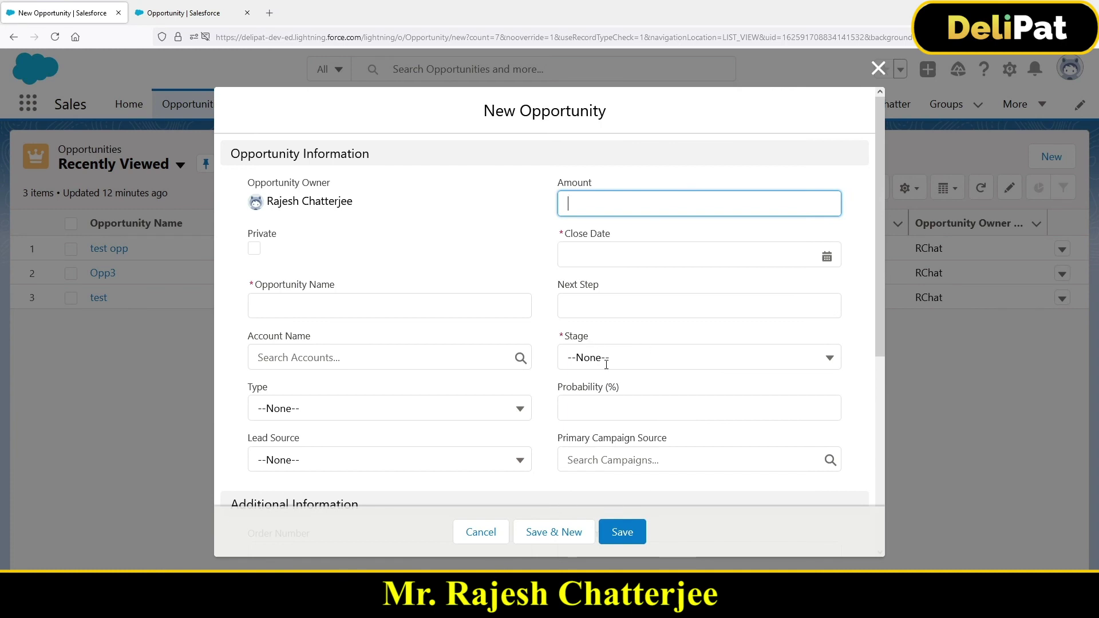
{"action": "left_click", "coordinate": [606, 364]}
{"action": "left_click", "coordinate": [590, 473]}
{"action": "left_click", "coordinate": [579, 259]}
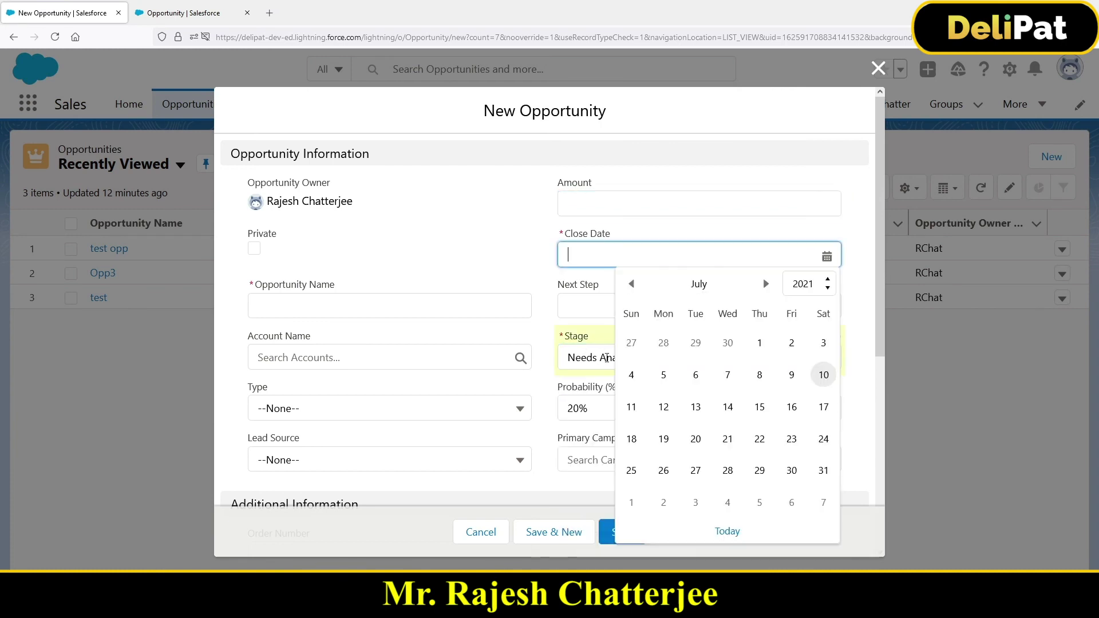
{"action": "left_click", "coordinate": [685, 445]}
{"action": "left_click", "coordinate": [265, 304]}
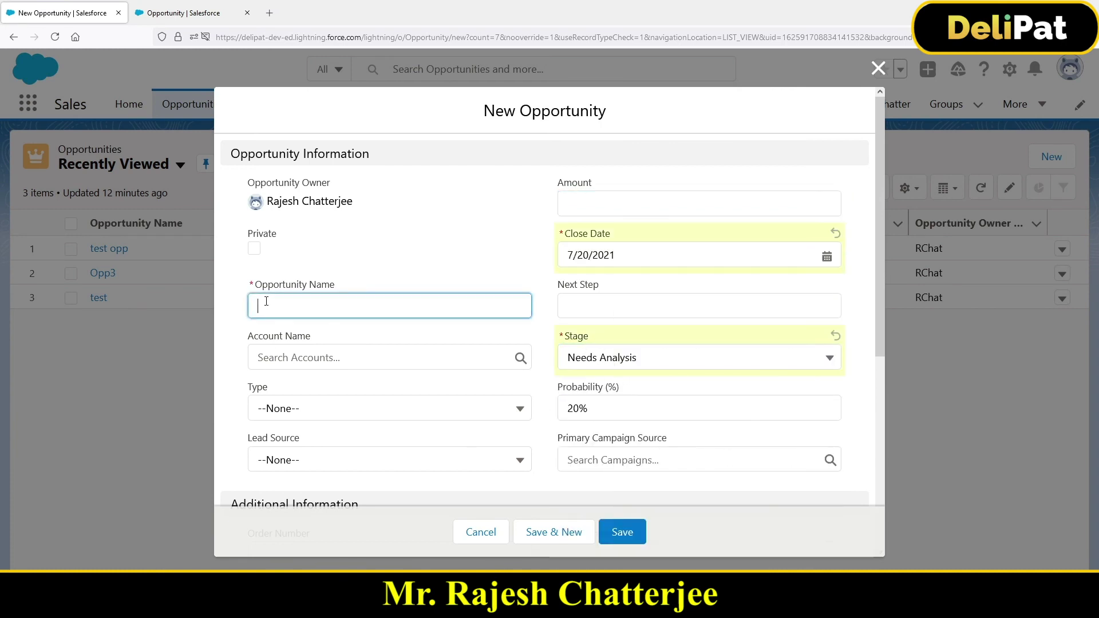
{"action": "type", "text": "sfdc"}
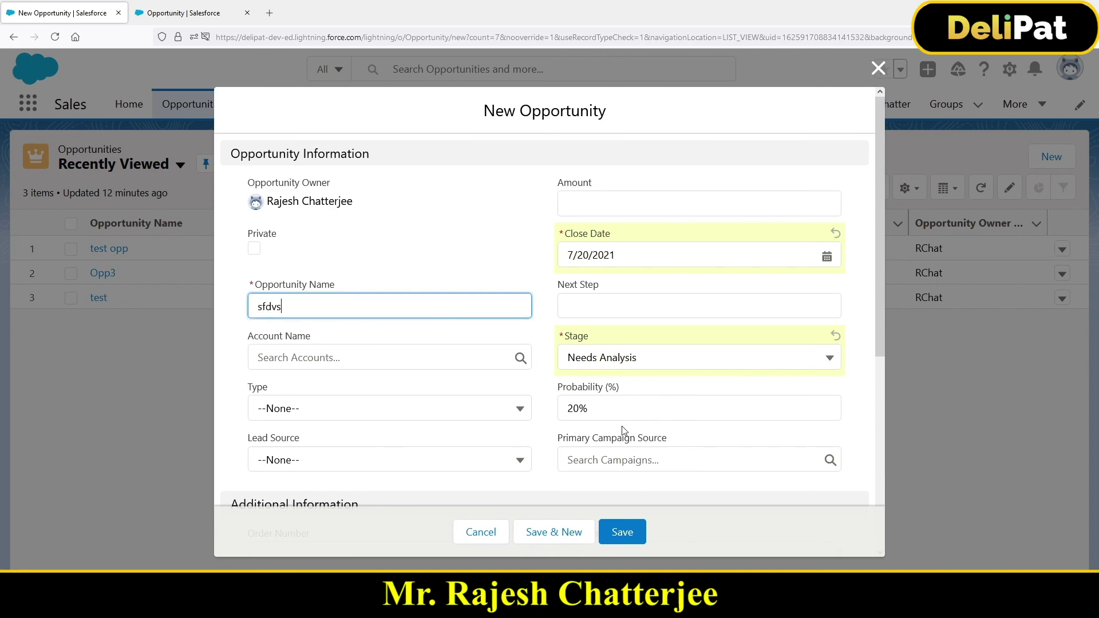
Set the opportunity's amount to -999, try to save it to review the error message, and cancel the form.
{"action": "scroll", "coordinate": [572, 447], "scroll_direction": "down", "scroll_amount": 5}
{"action": "scroll", "coordinate": [677, 417], "scroll_direction": "up", "scroll_amount": 5}
{"action": "left_click", "coordinate": [618, 206]}
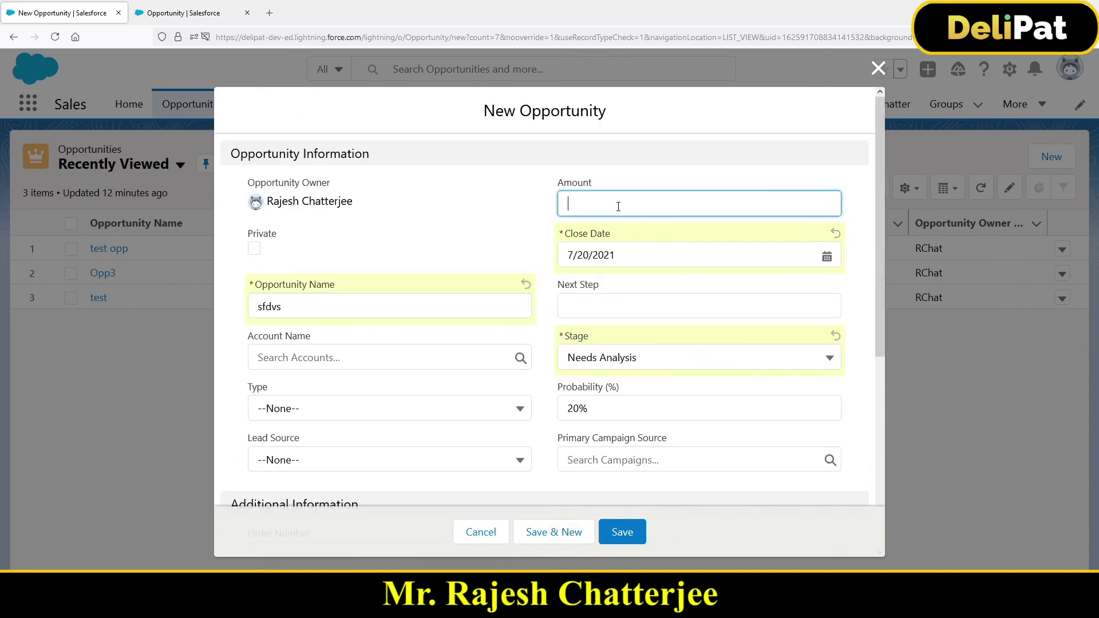
{"action": "type", "text": "-999"}
{"action": "left_click", "coordinate": [636, 532]}
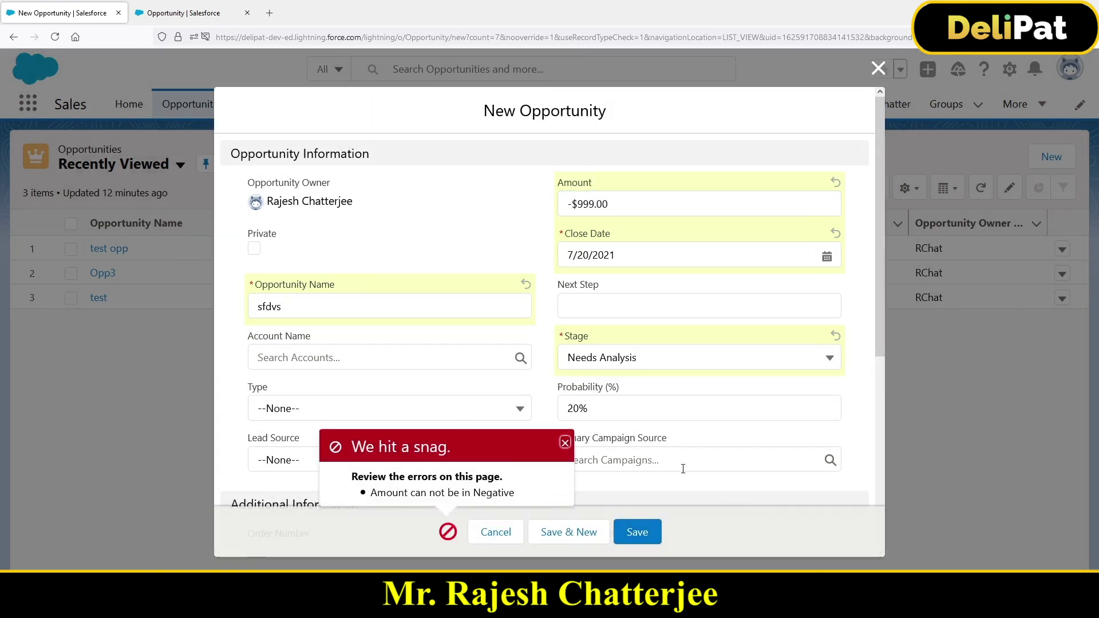
{"action": "left_click_drag", "start_coordinate": [391, 496], "coordinate": [540, 505]}
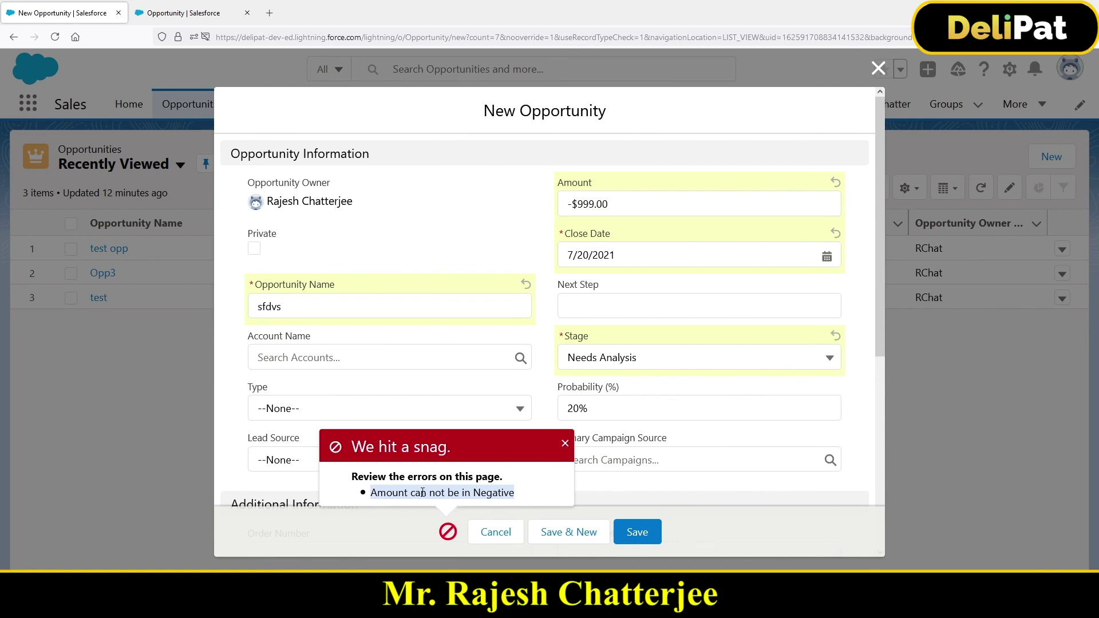
{"action": "left_click_drag", "start_coordinate": [361, 479], "coordinate": [509, 480]}
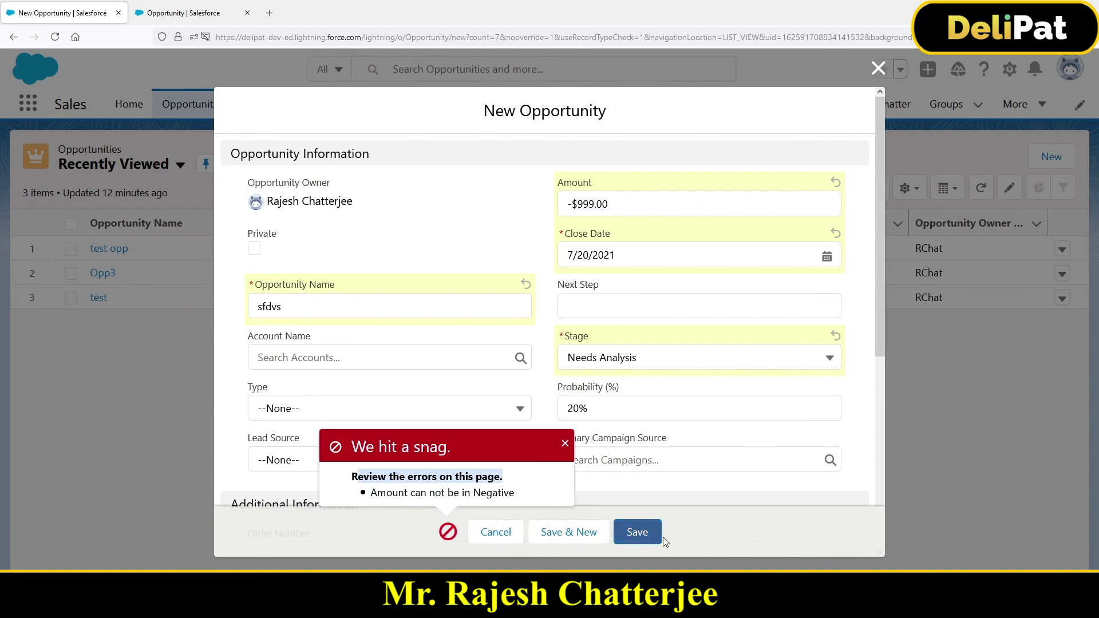
{"action": "left_click", "coordinate": [512, 532]}
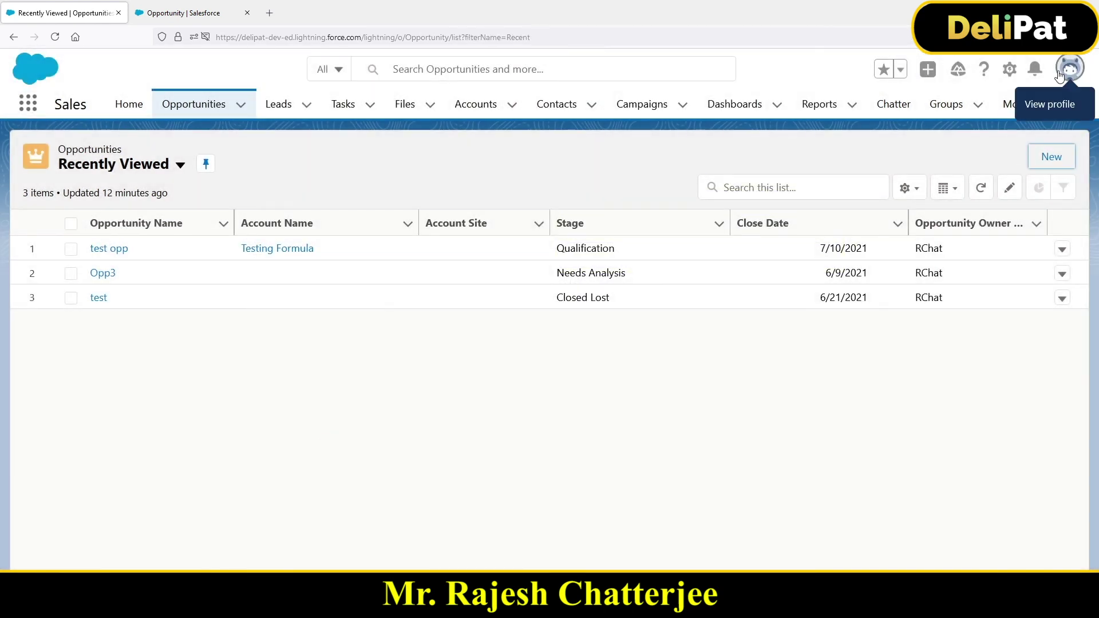
Switch to Salesforce Classic and open a new opportunity form.
{"action": "left_click", "coordinate": [1069, 70]}
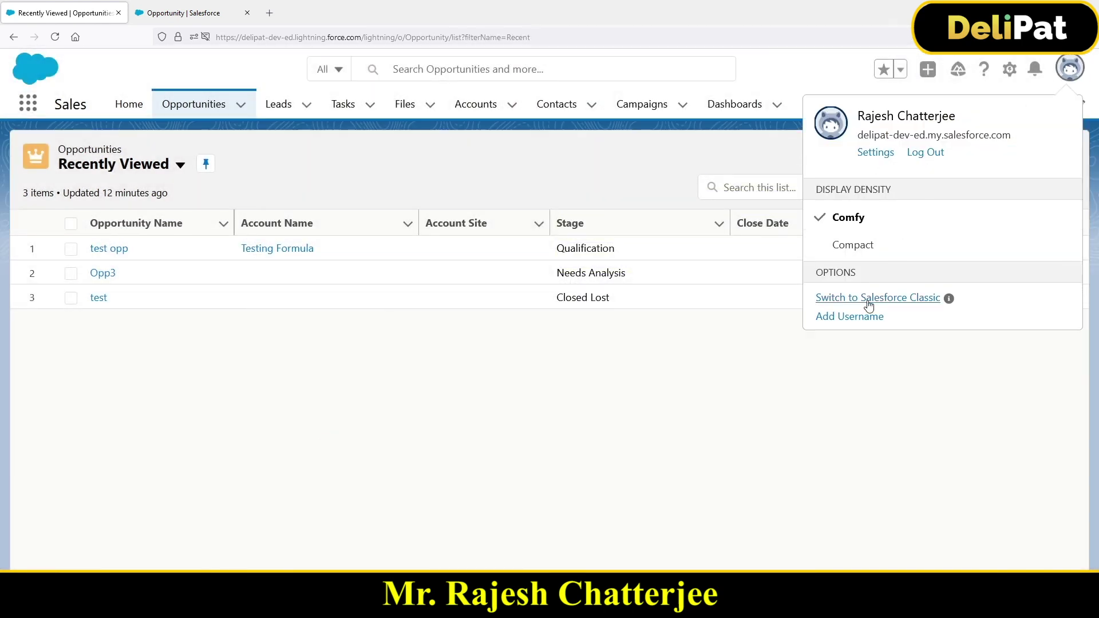
{"action": "left_click", "coordinate": [870, 303]}
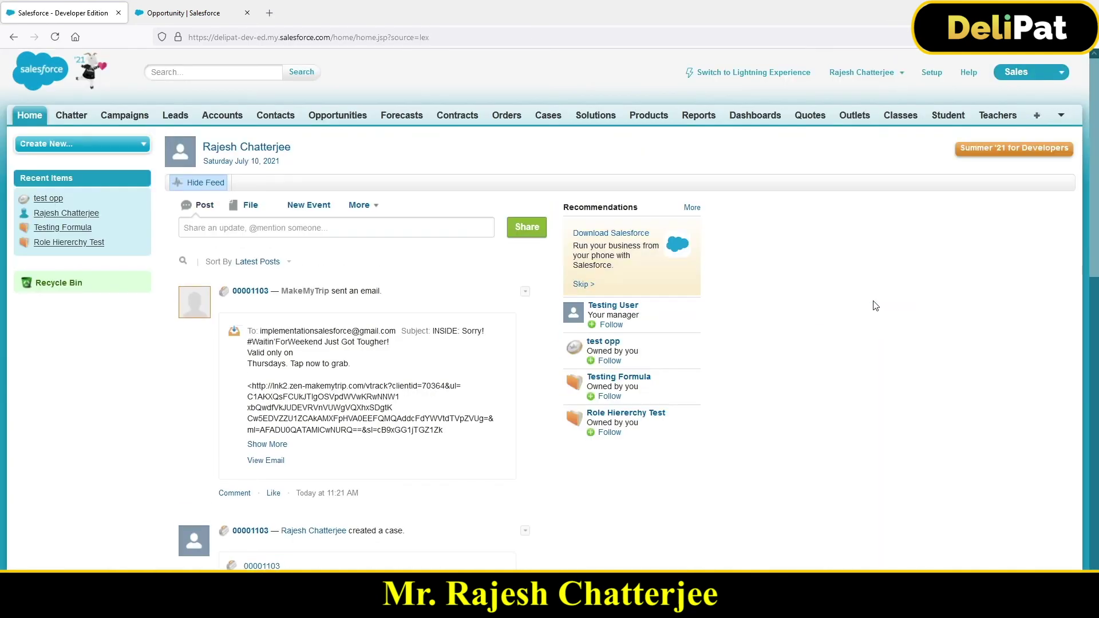
{"action": "left_click", "coordinate": [339, 116]}
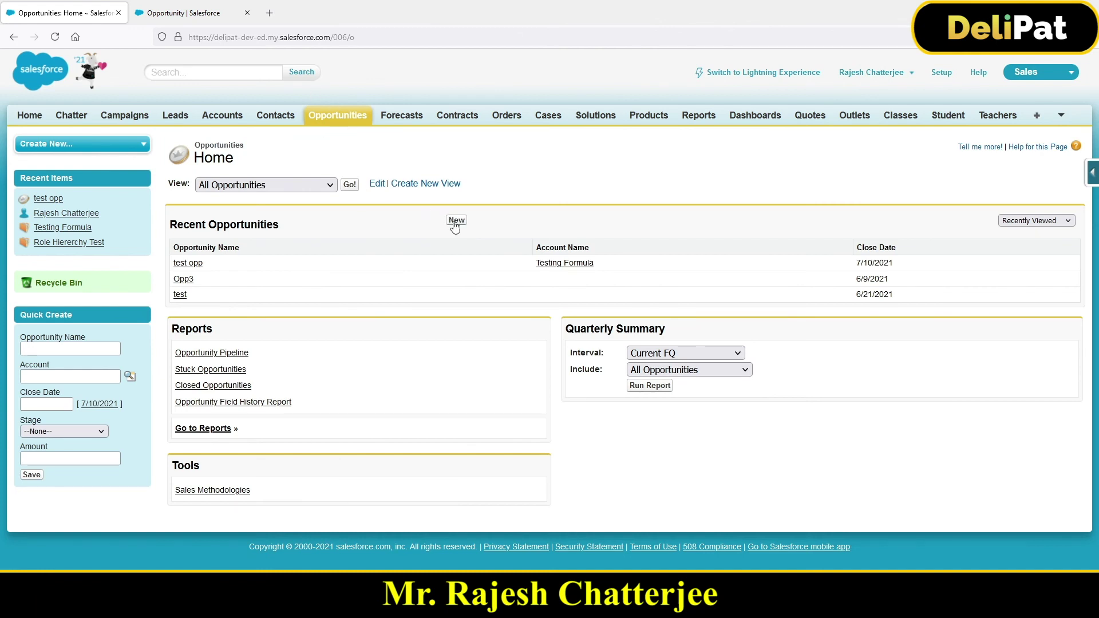
{"action": "left_click", "coordinate": [457, 221]}
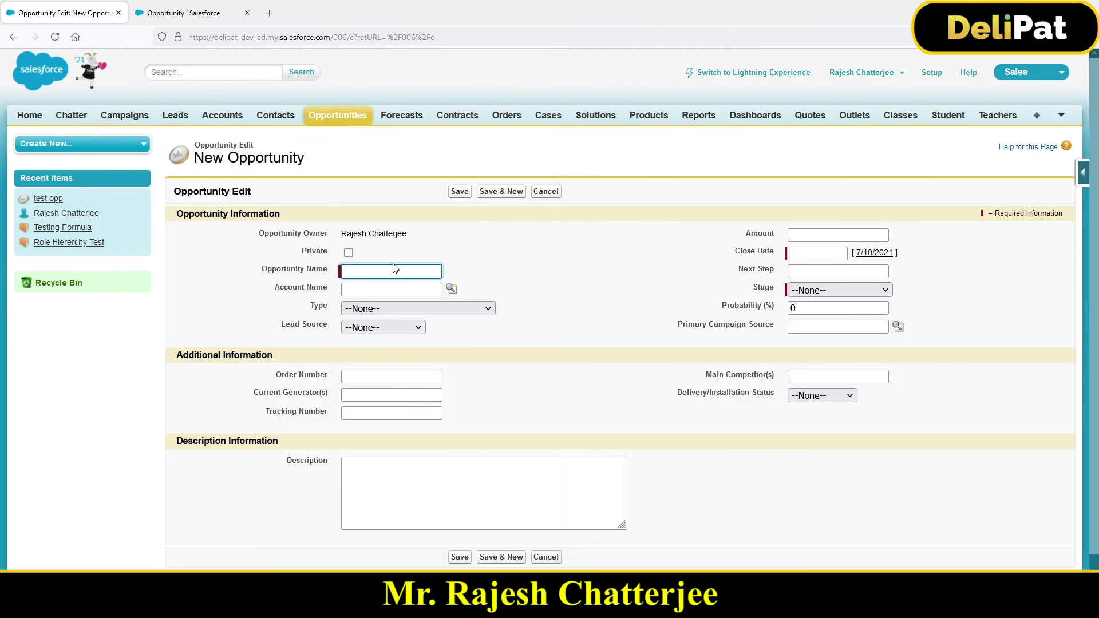
Name the new opportunity test, with close date 7/10/2021 and stage Qualification.
{"action": "type", "text": "test"}
{"action": "left_click", "coordinate": [874, 253]}
{"action": "left_click", "coordinate": [849, 290]}
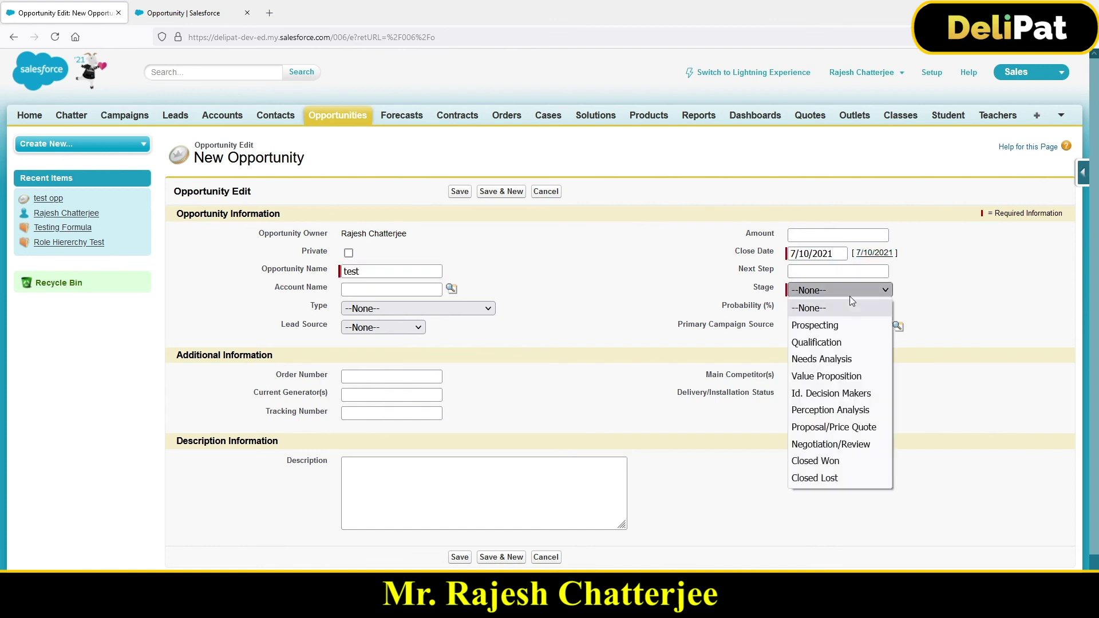
{"action": "left_click", "coordinate": [818, 342]}
Set the opportunity's amount to -22 and try to save it to review where the error message appears.
{"action": "left_click", "coordinate": [823, 233]}
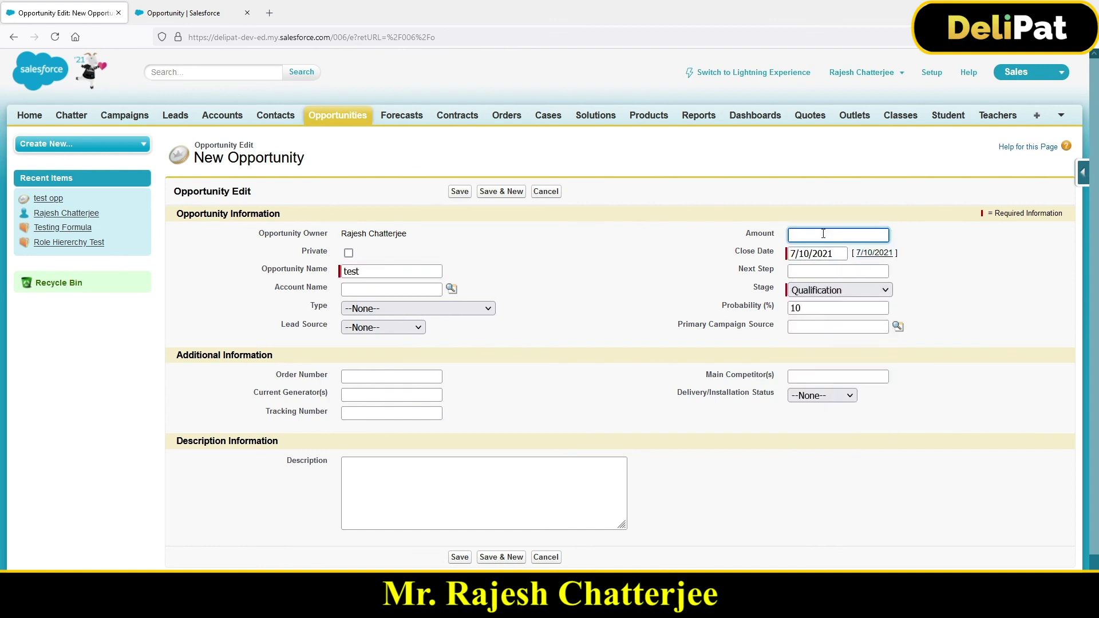
{"action": "type", "text": "-22"}
{"action": "left_click", "coordinate": [456, 193]}
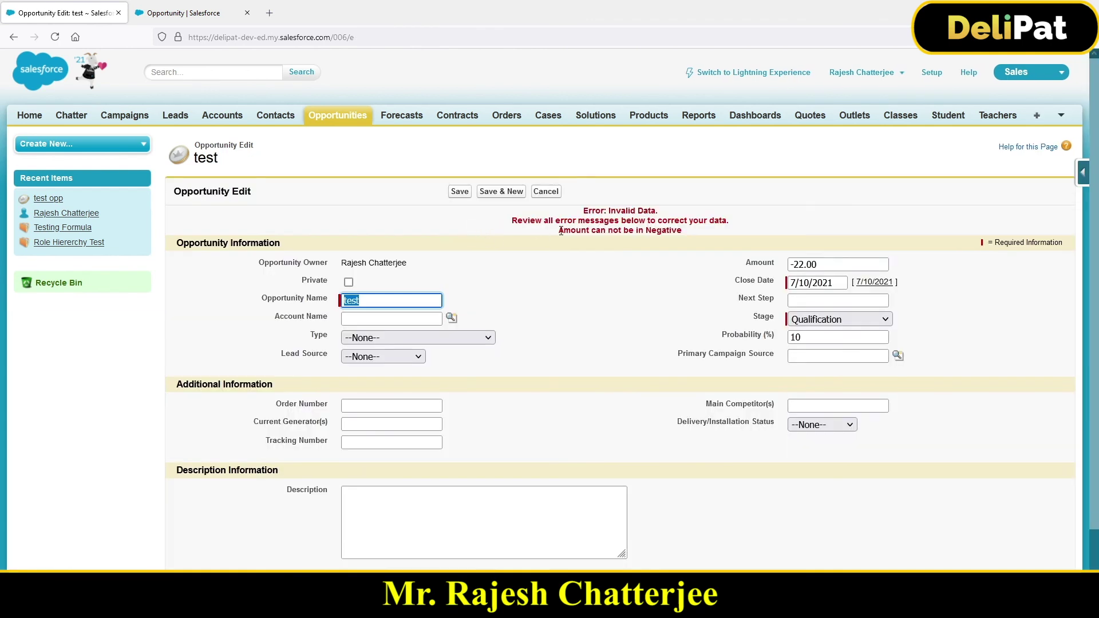
{"action": "left_click_drag", "start_coordinate": [560, 231], "coordinate": [685, 239]}
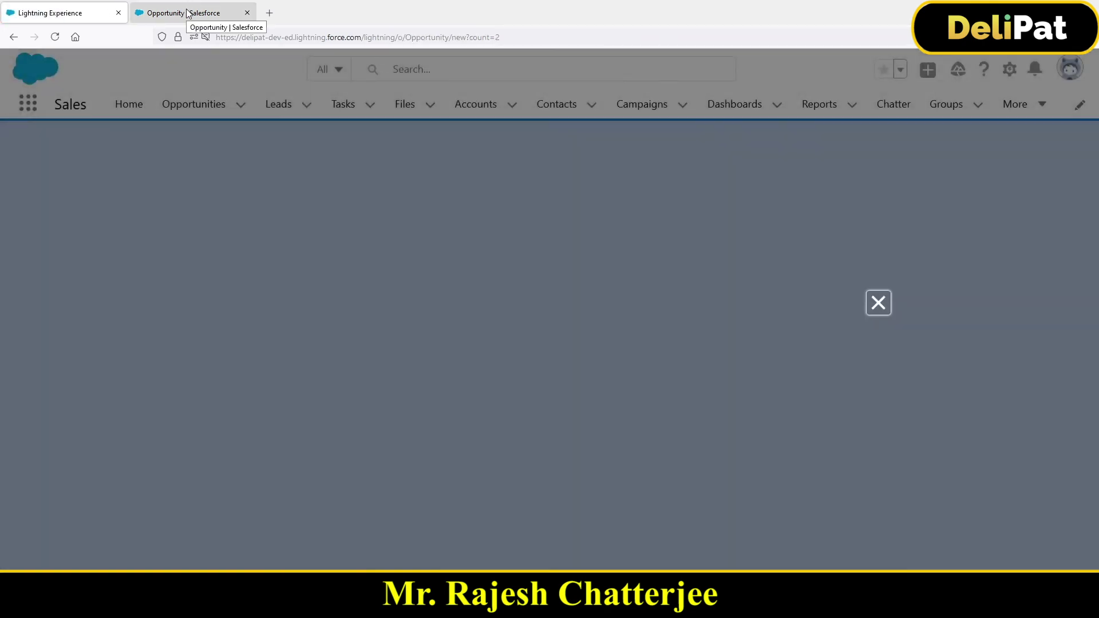
Reopen the Amount validation rule for editing and examine its error condition formula and the available functions.
{"action": "left_click", "coordinate": [188, 13]}
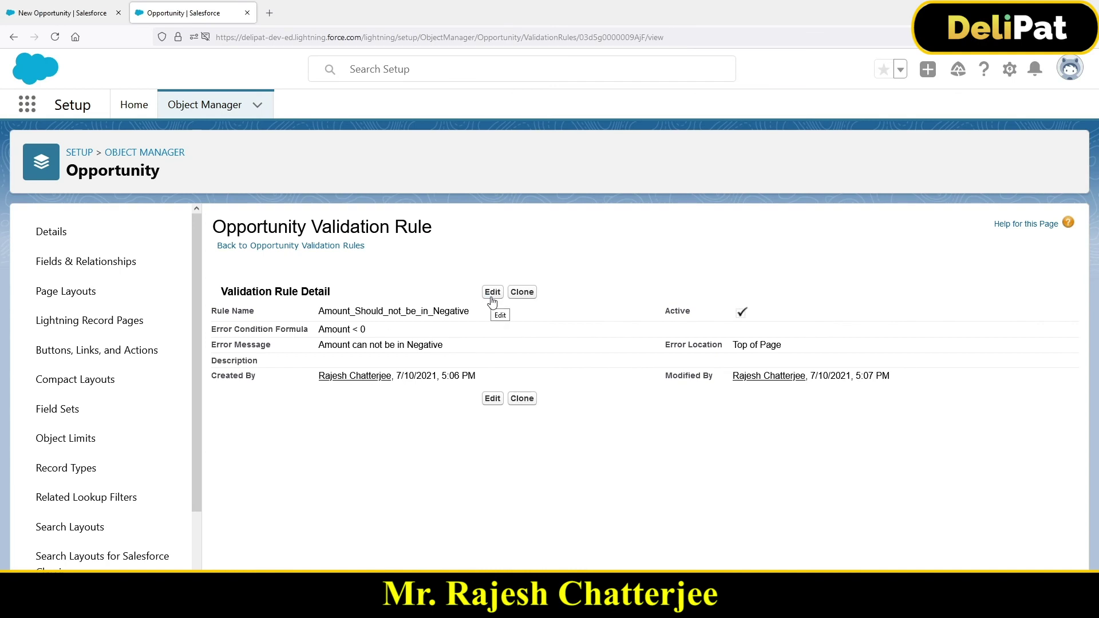
{"action": "left_click", "coordinate": [491, 295]}
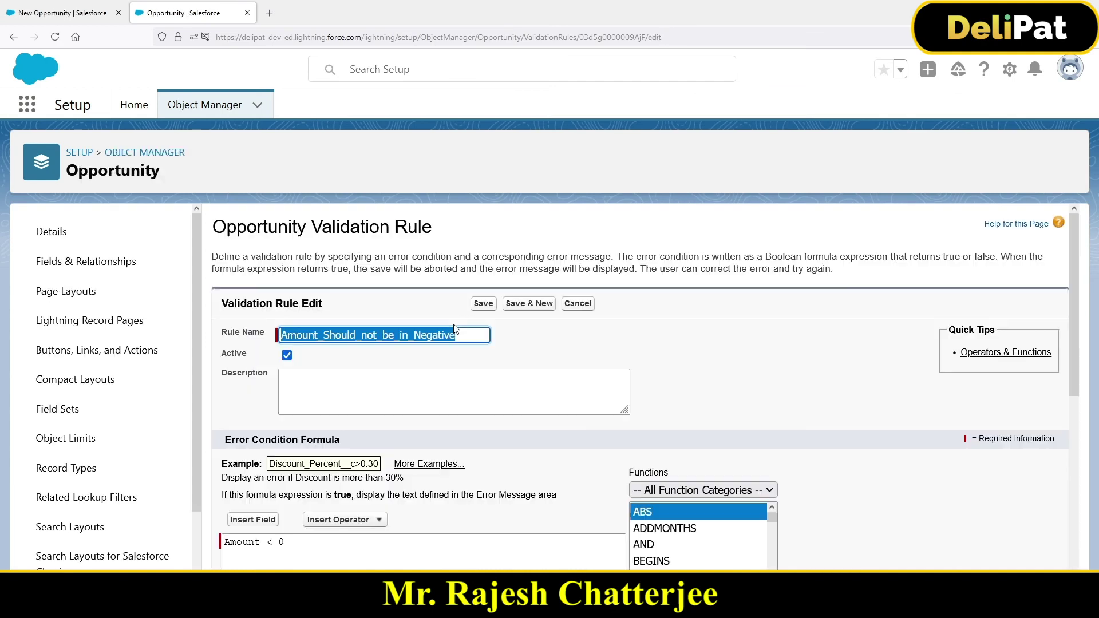
{"action": "scroll", "coordinate": [354, 406], "scroll_direction": "down", "scroll_amount": 3}
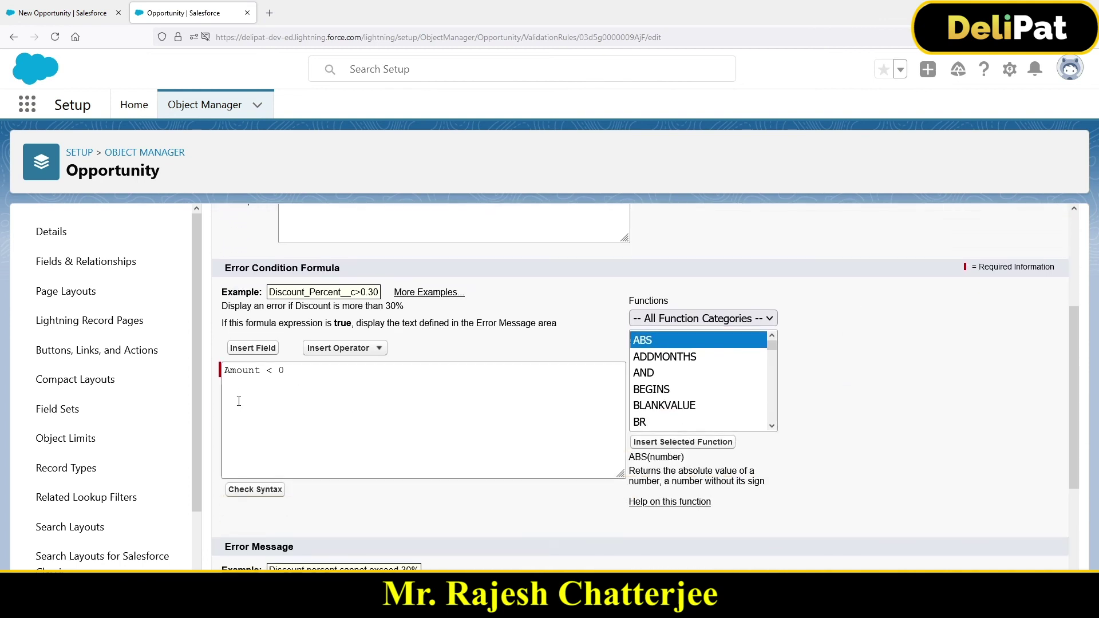
{"action": "left_click_drag", "start_coordinate": [300, 369], "coordinate": [224, 370]}
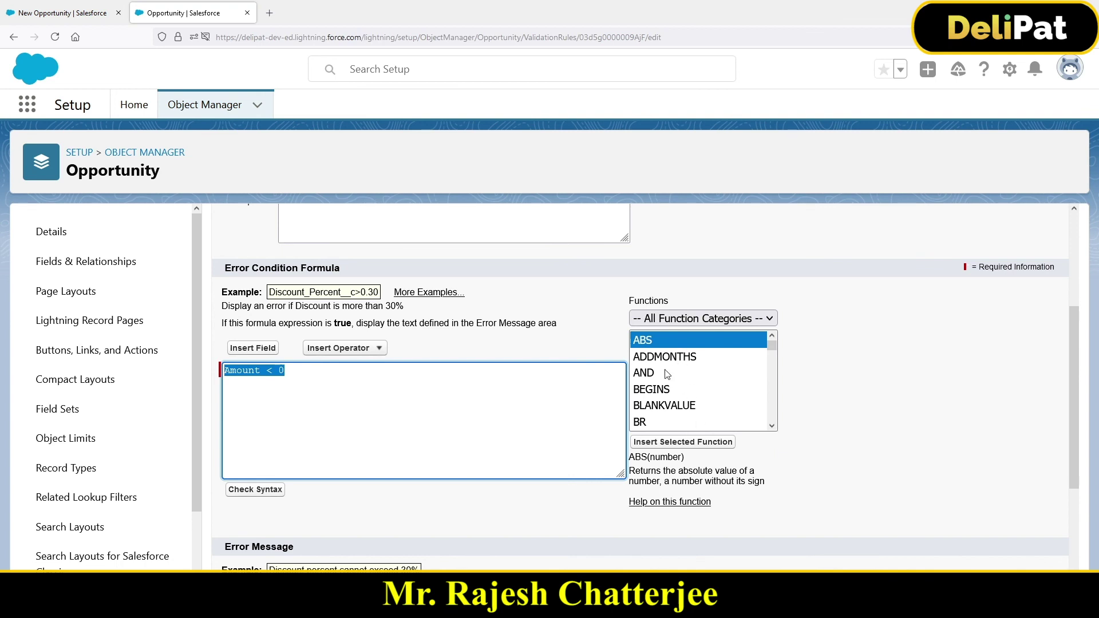
{"action": "scroll", "coordinate": [666, 384], "scroll_direction": "down", "scroll_amount": 5}
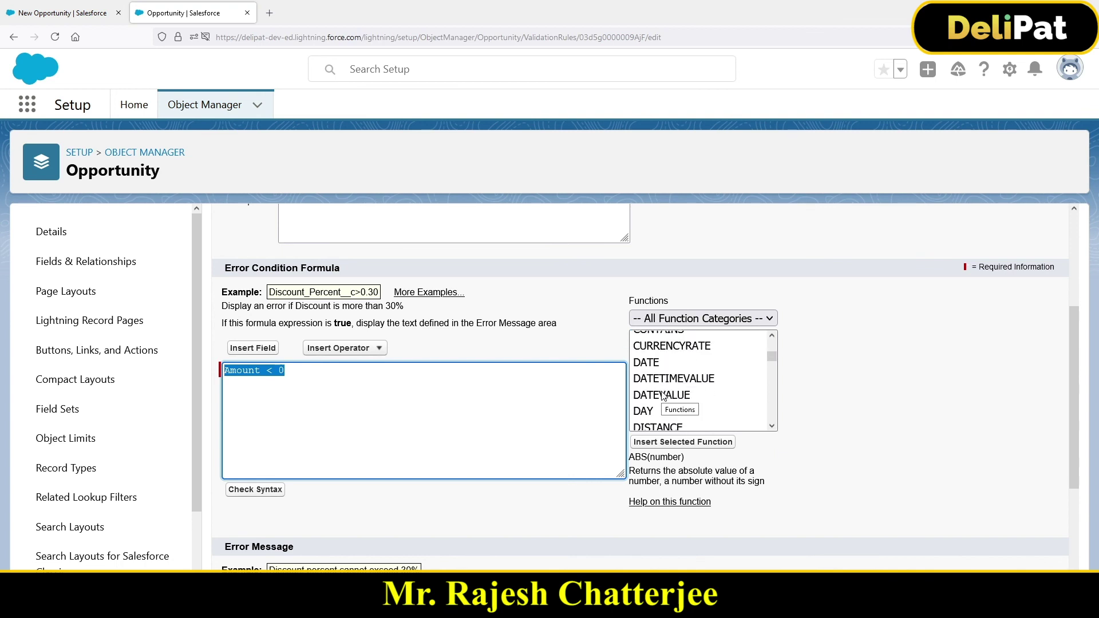